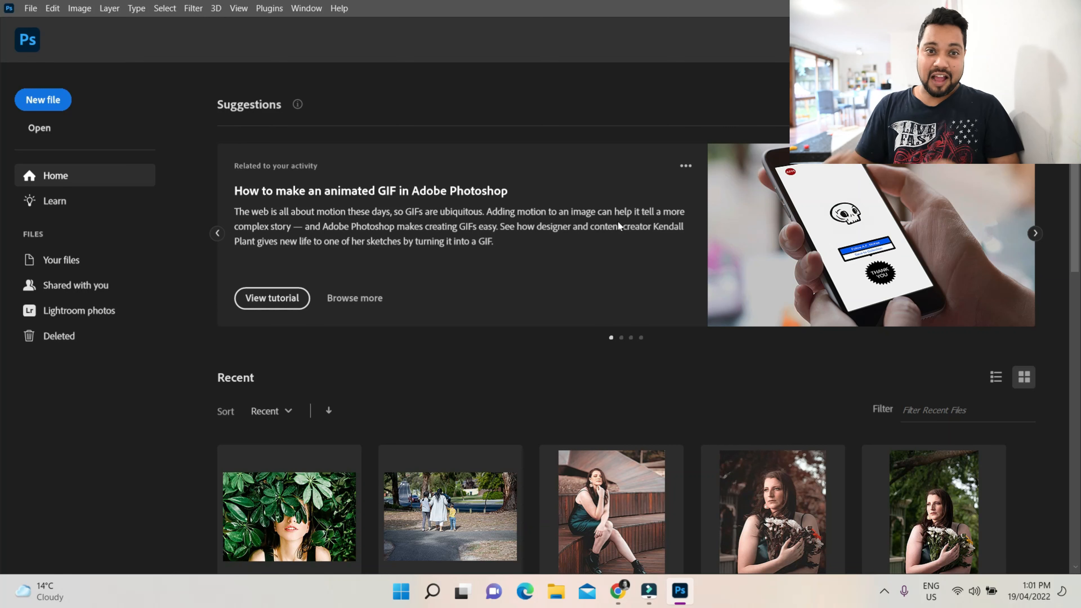
# Open the recent practice portrait and apply the Teal & Orange action to it
pyautogui.click(317, 528)
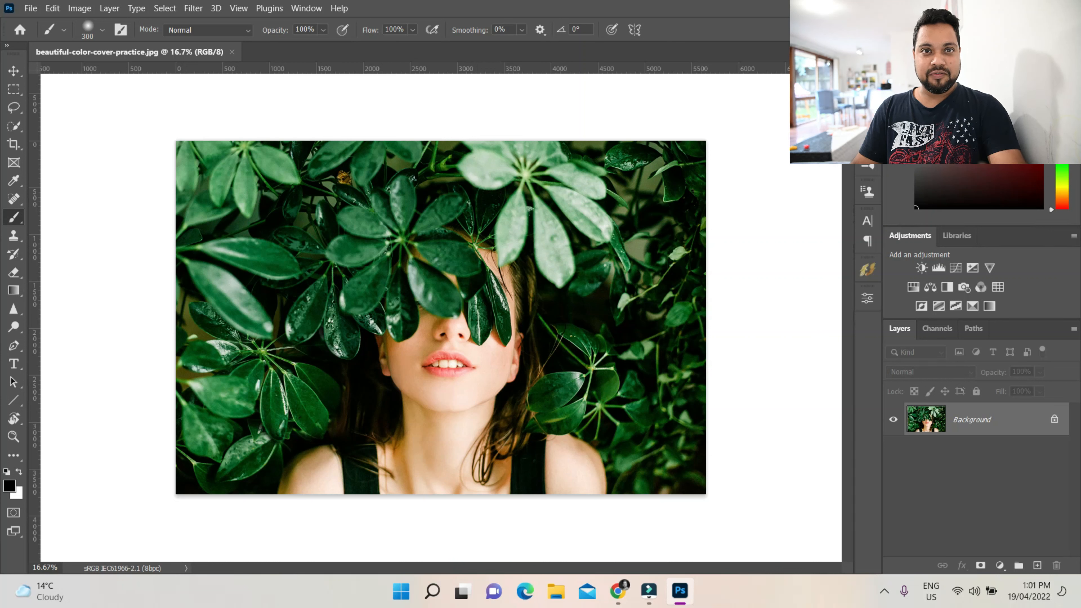
pyautogui.click(868, 86)
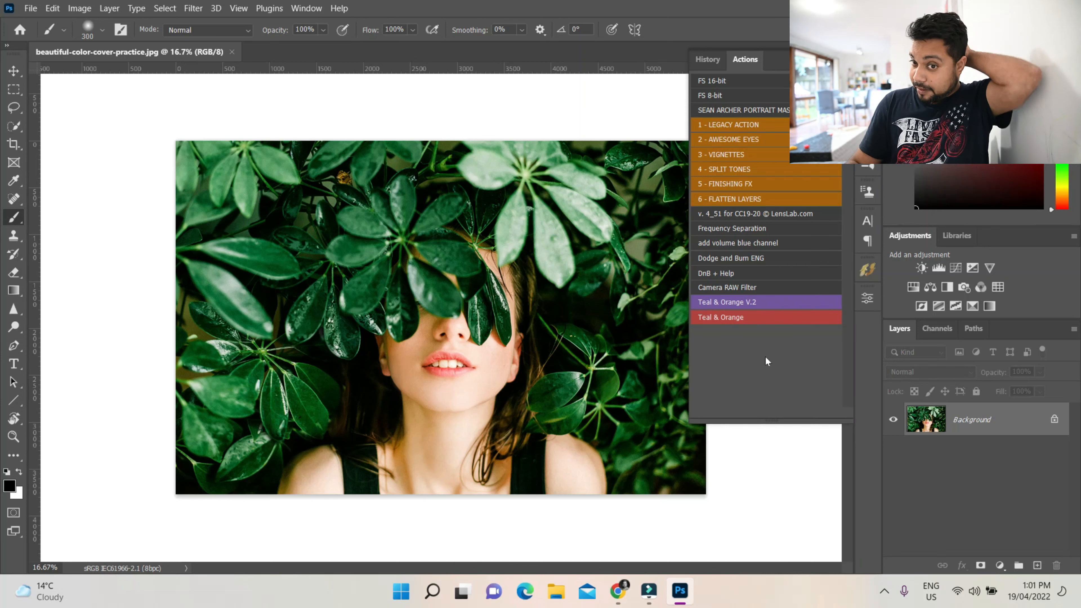
pyautogui.click(747, 314)
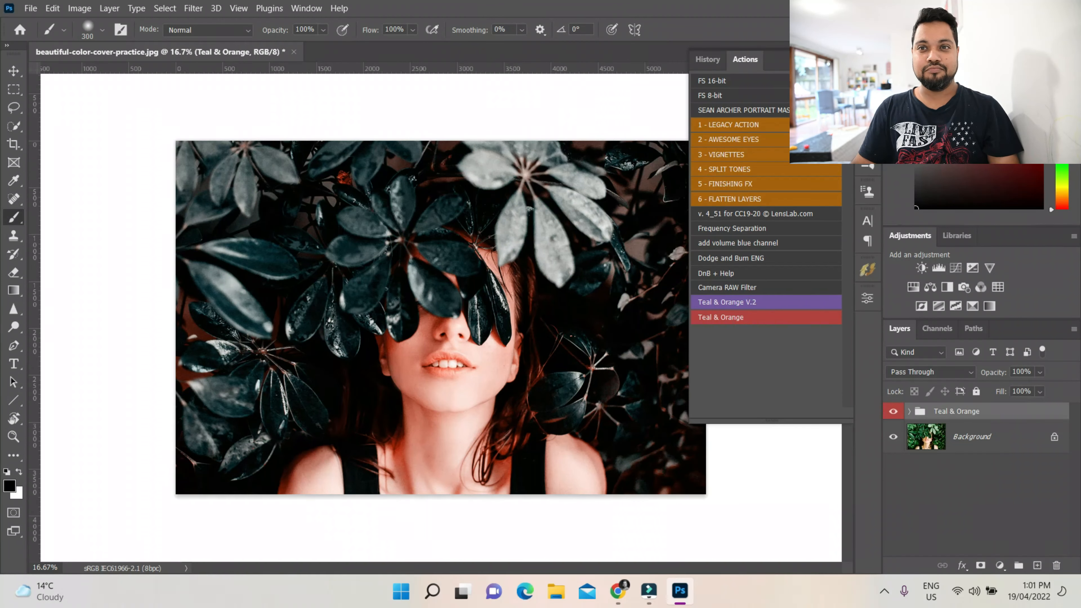
# Toggle the Teal & Orange group's visibility to compare the photo before and after the grade
pyautogui.hotkey('alt', 'F9')
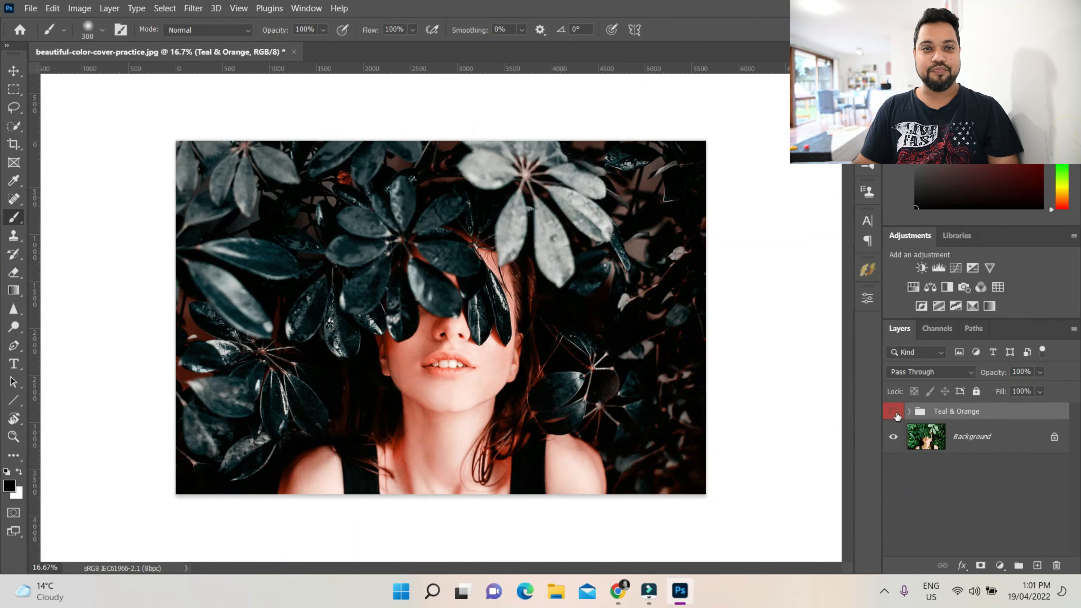
pyautogui.click(896, 413)
pyautogui.click(893, 411)
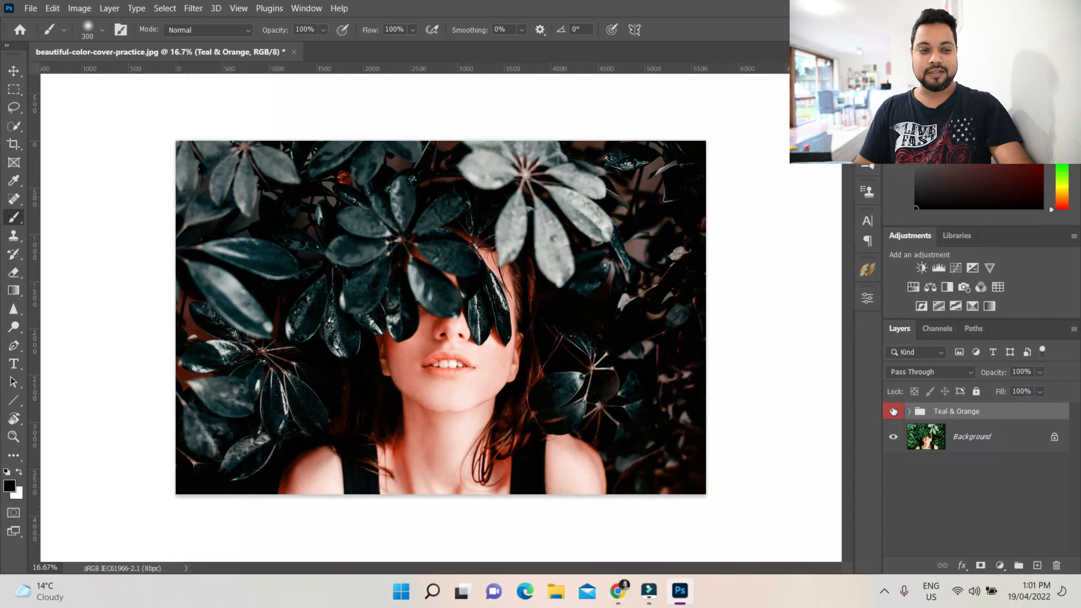
pyautogui.hotkey('ctrl', '0')
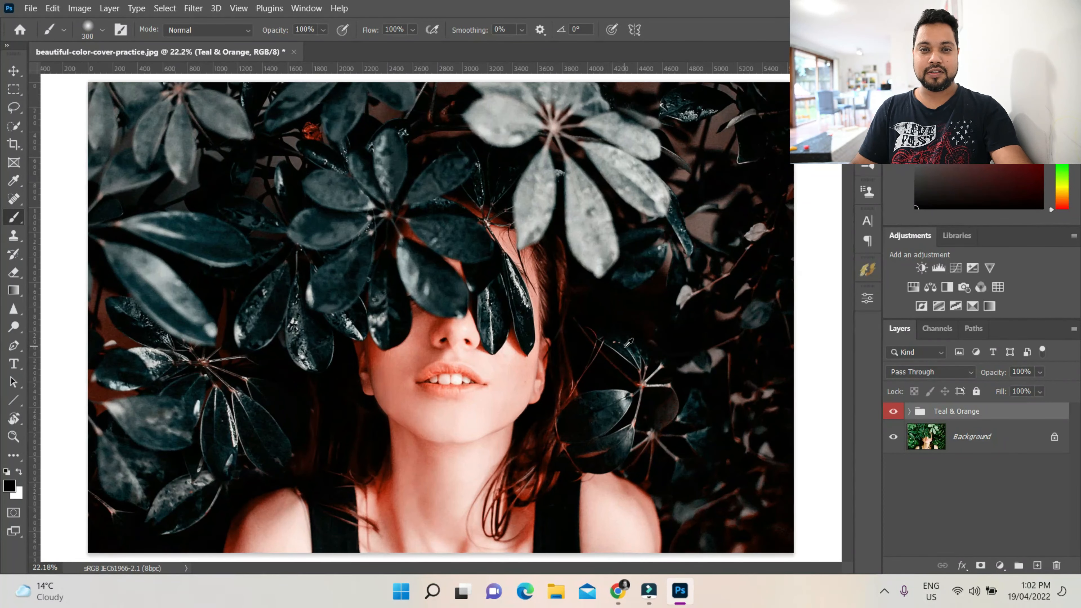
pyautogui.click(893, 414)
pyautogui.click(893, 413)
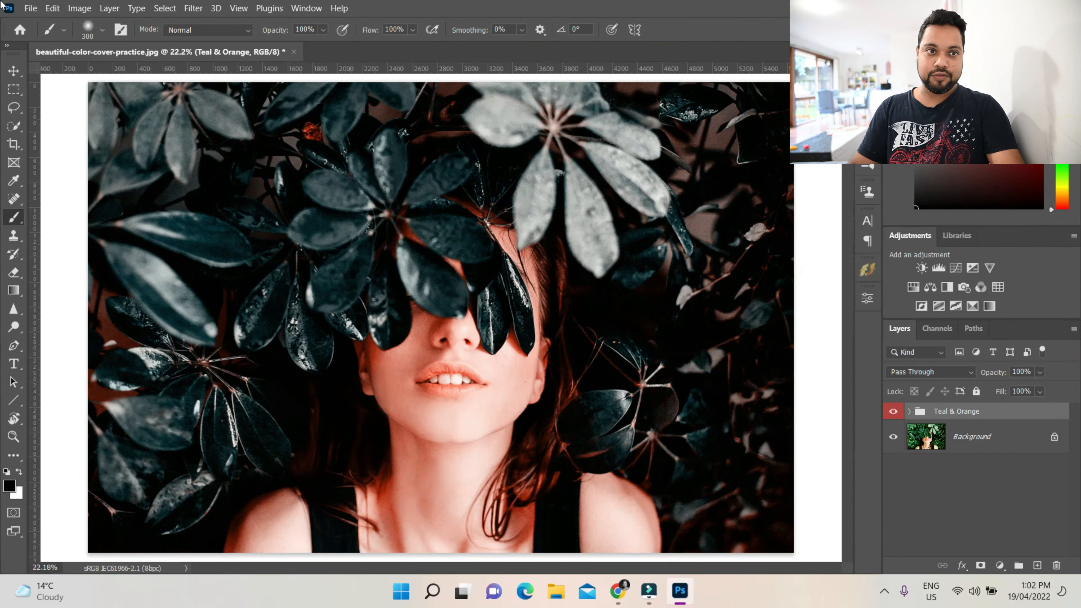
# Open the image DSC_1264.jpg
pyautogui.click(31, 9)
pyautogui.click(47, 32)
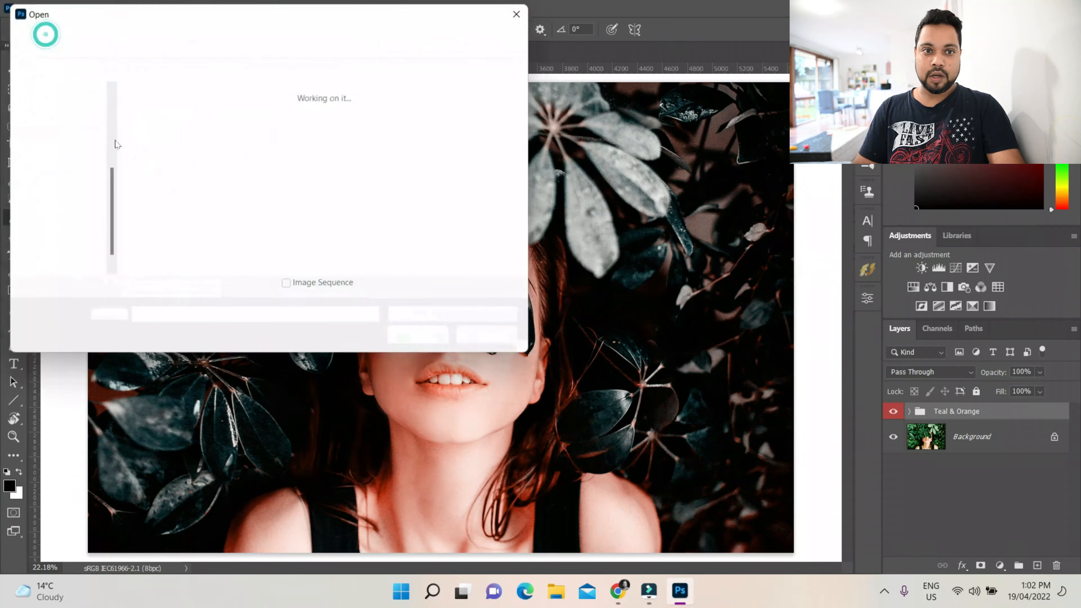
pyautogui.click(239, 128)
pyautogui.click(418, 337)
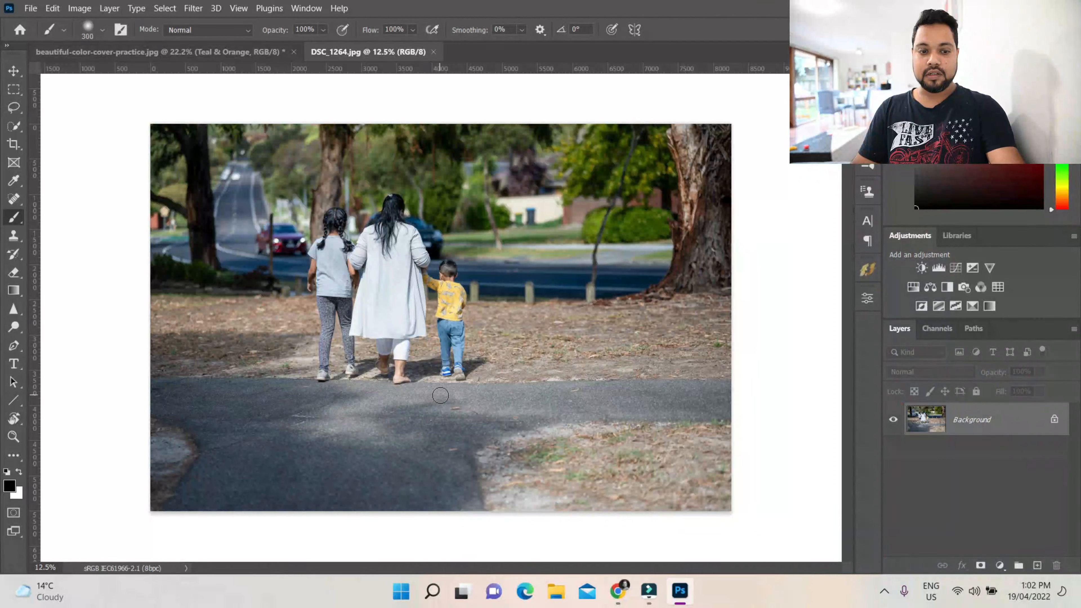
# Apply the Teal & Orange action to the family photo
pyautogui.scroll(1, 440, 396)
pyautogui.scroll(1, 445, 391)
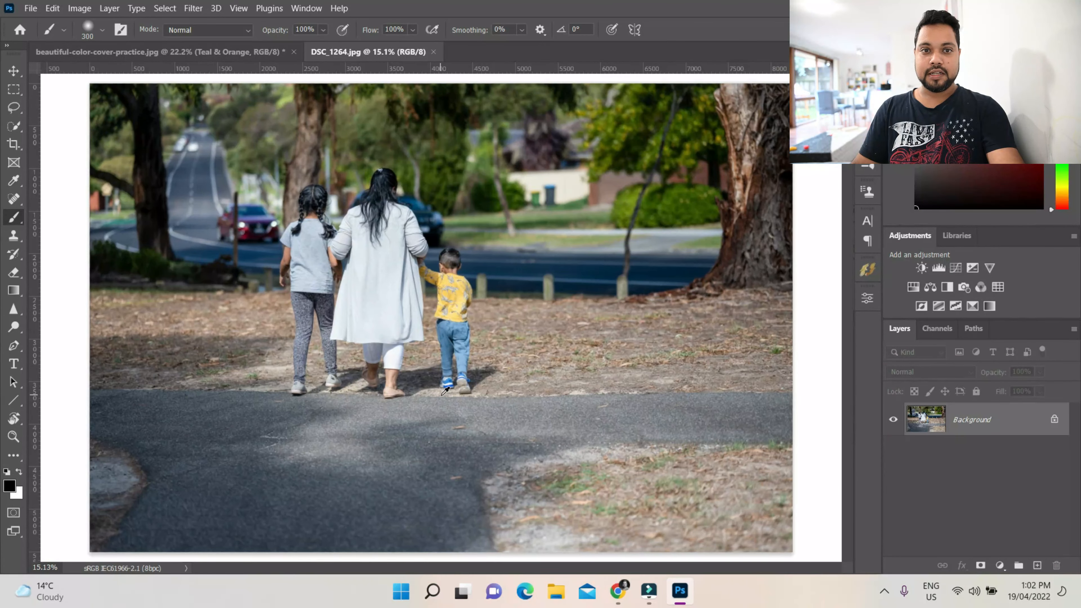
pyautogui.hotkey('alt', 'F9')
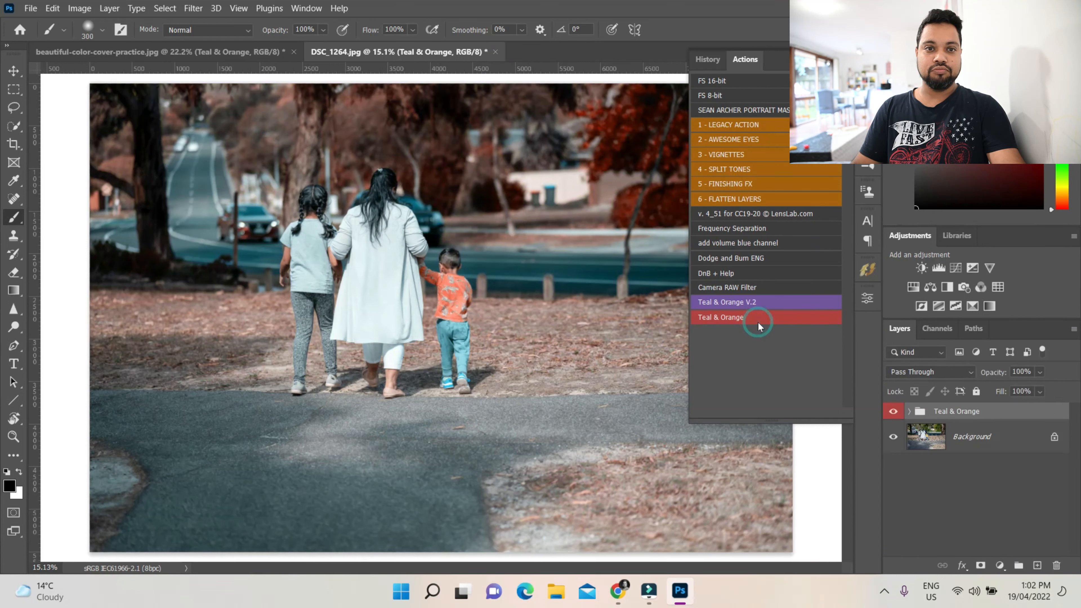
pyautogui.hotkey('alt', 'F9')
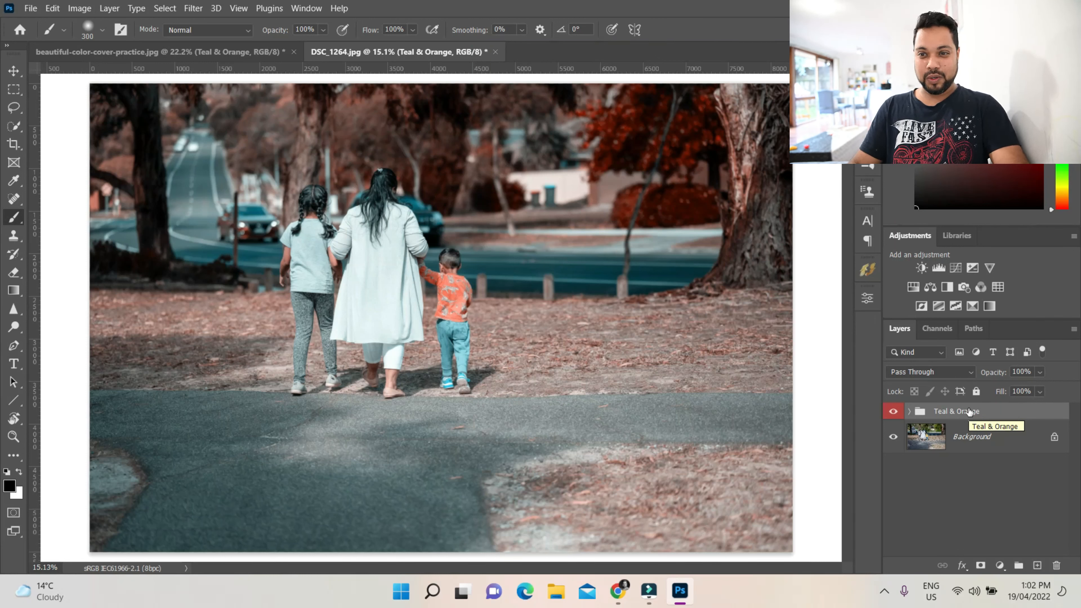
# Delete the Teal & Orange group together with its contents
pyautogui.click(1056, 566)
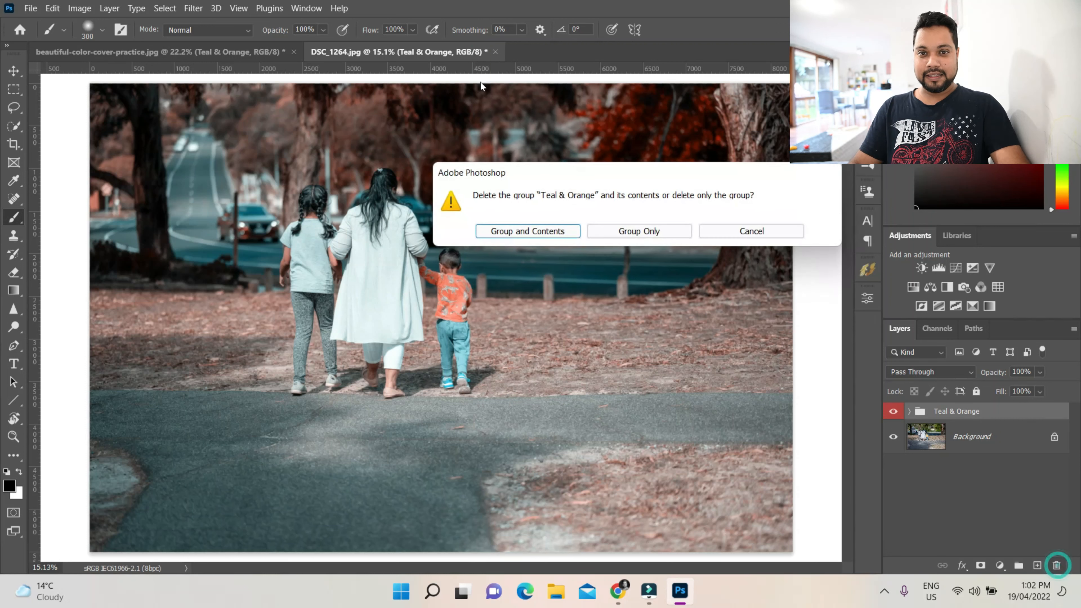
pyautogui.click(557, 234)
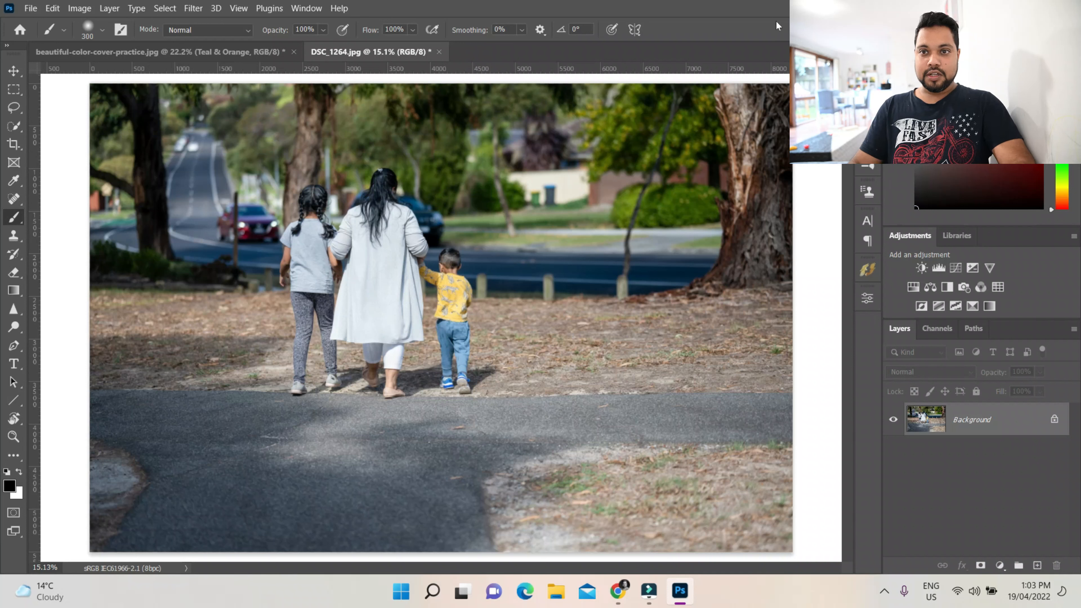
# Switch the Actions panel out of button mode into list view
pyautogui.click(868, 84)
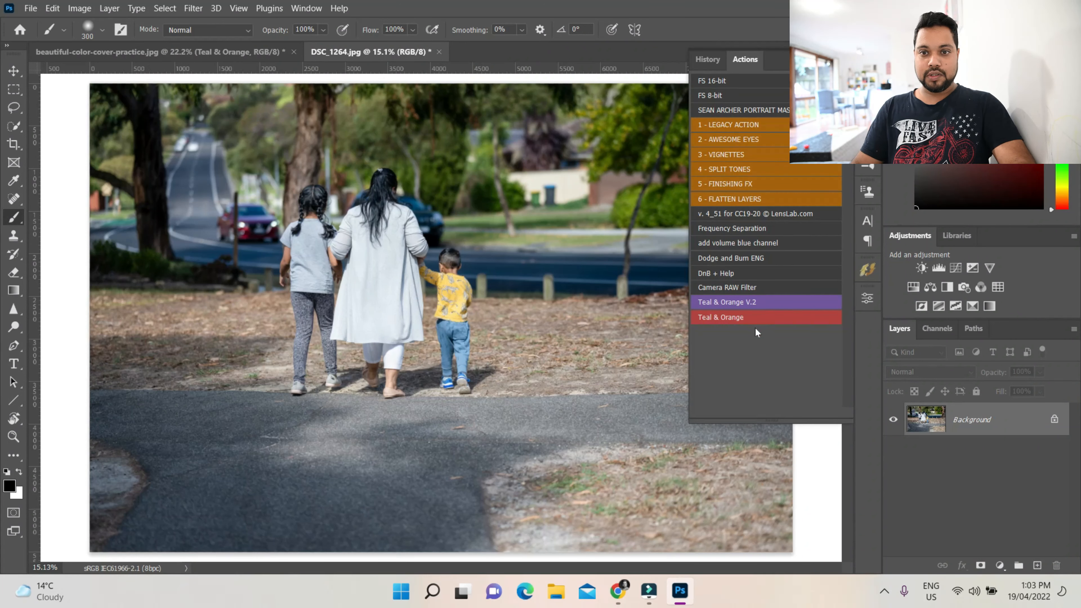
pyautogui.click(845, 60)
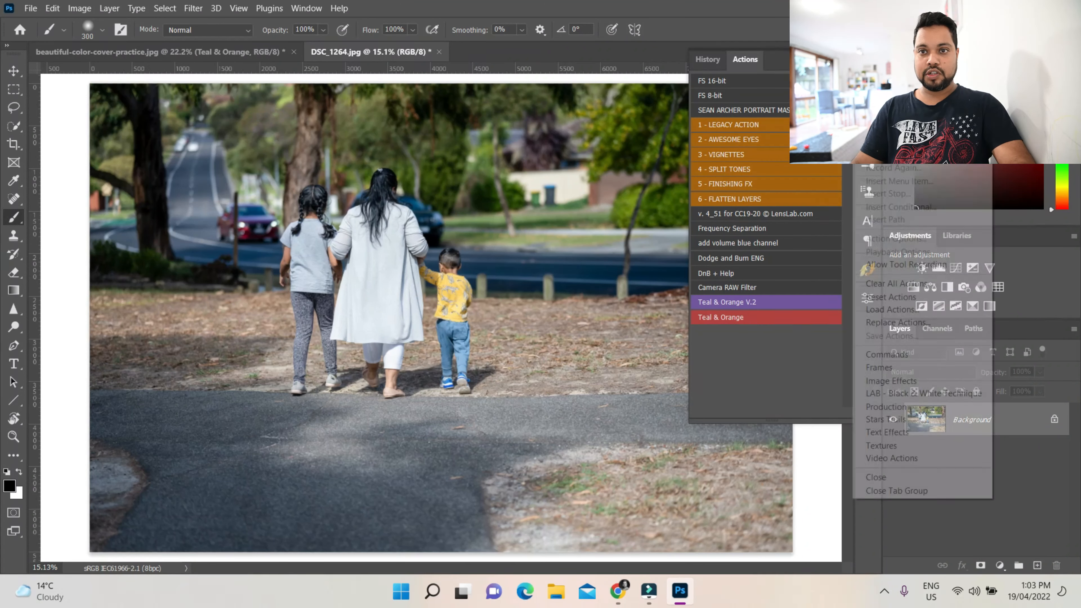
pyautogui.click(883, 70)
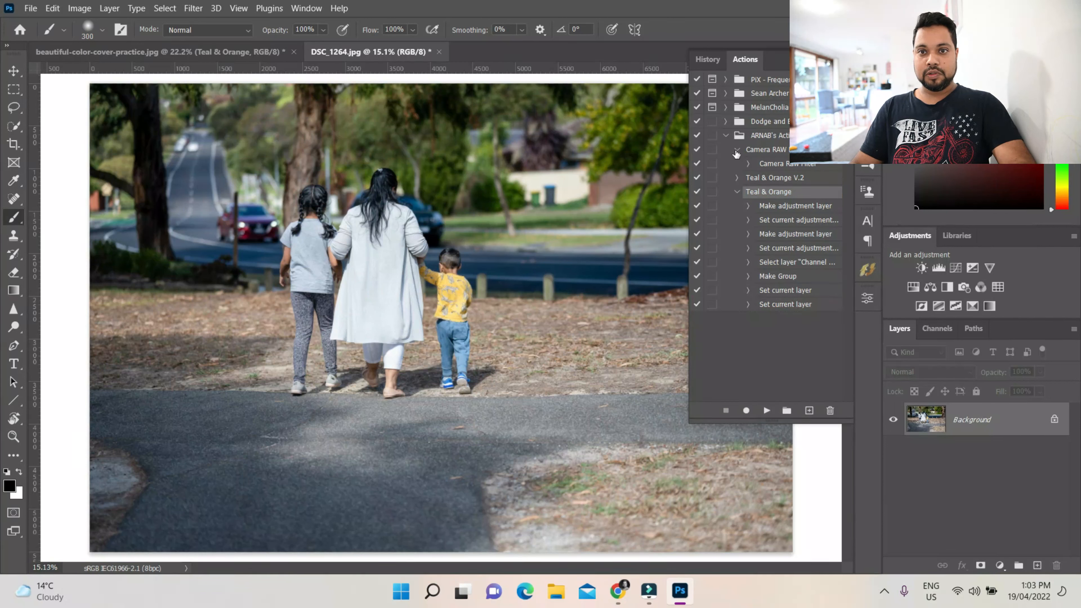
# Delete the Teal & Orange action from ARNAB's Actions set
pyautogui.click(738, 193)
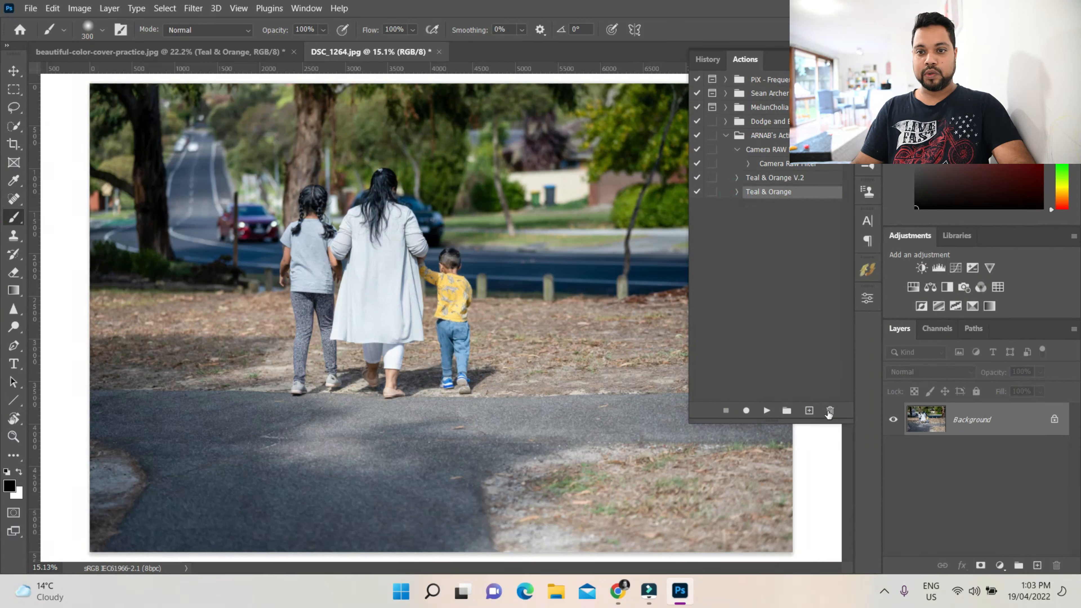
pyautogui.click(829, 409)
pyautogui.click(516, 234)
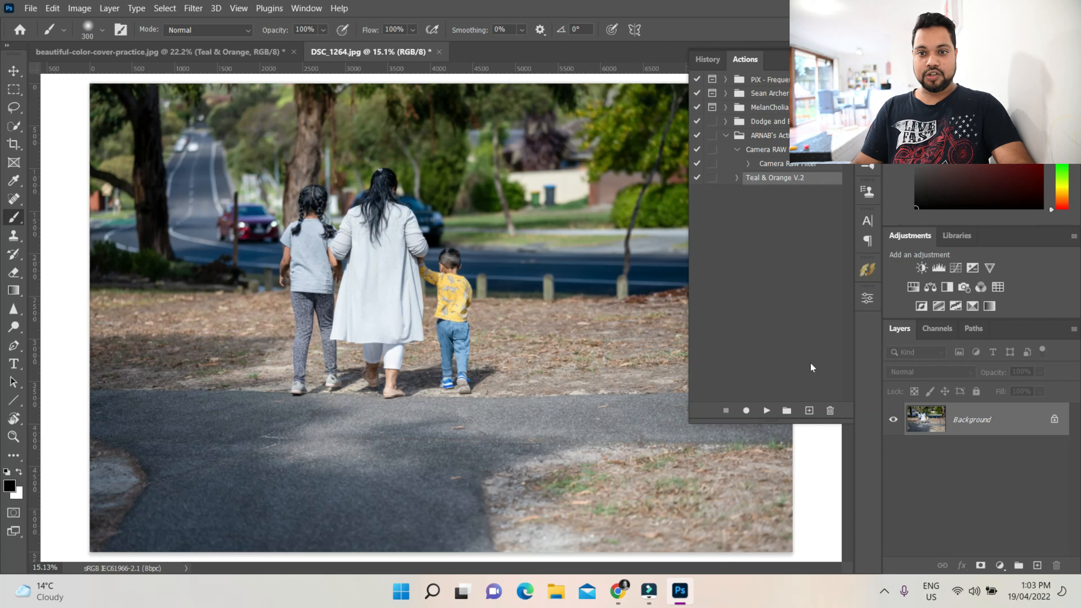
# Play the Teal & Orange V.2 action, then delete its resulting group
pyautogui.click(768, 412)
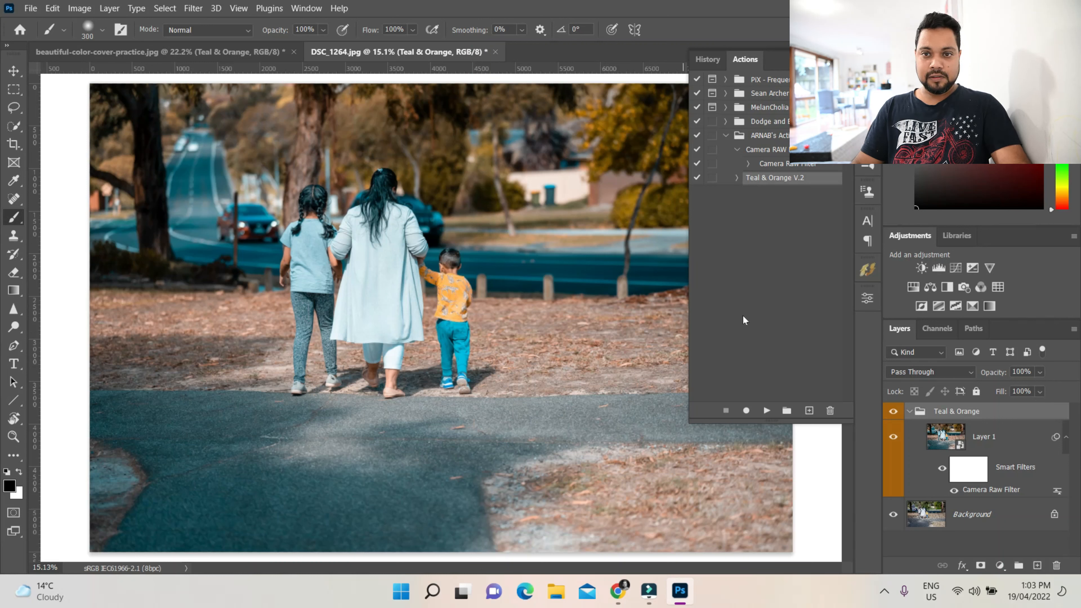
pyautogui.click(909, 413)
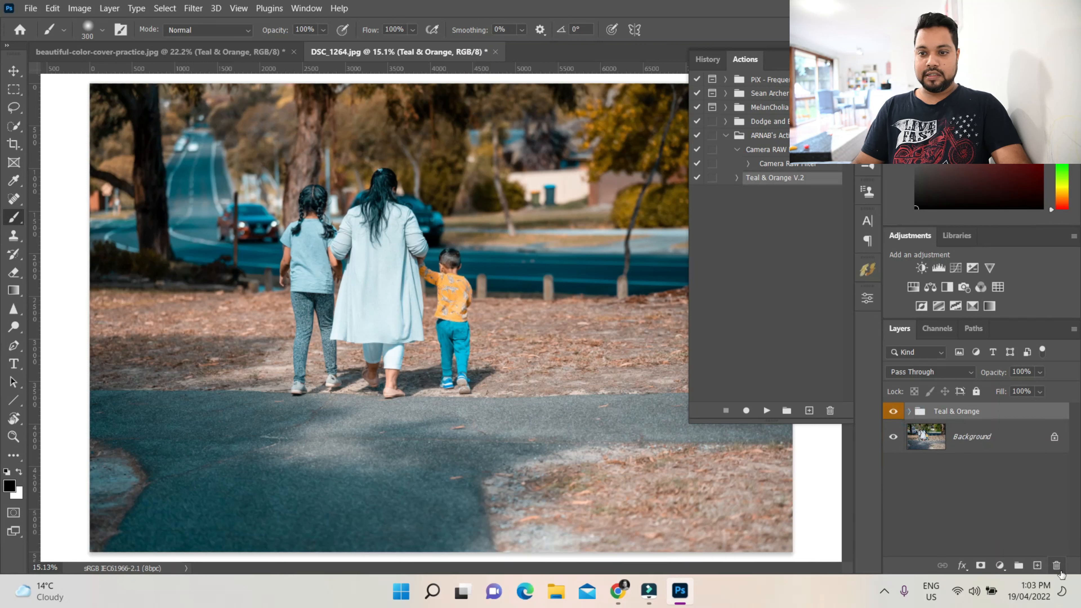
pyautogui.click(1057, 565)
pyautogui.click(530, 234)
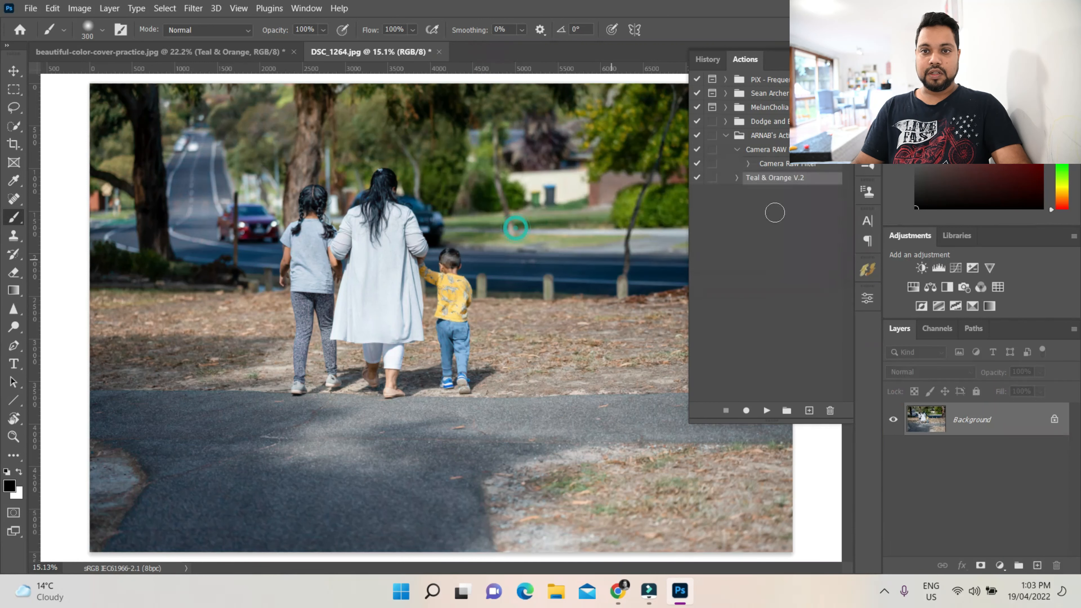
# Create a new action in ARNAB's Actions set named Teal & Orange
pyautogui.click(765, 130)
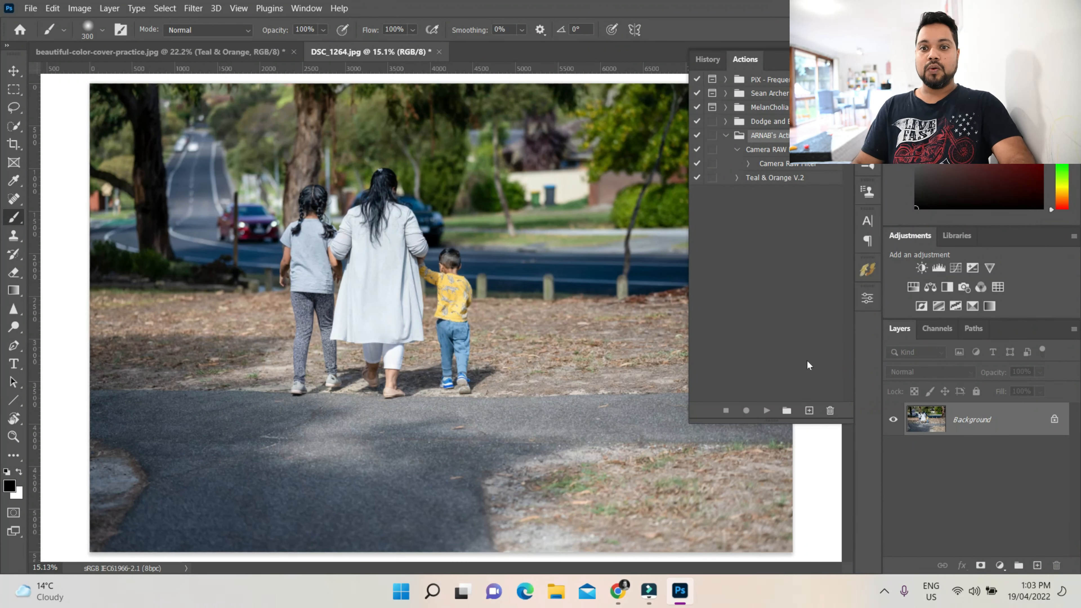
pyautogui.click(809, 410)
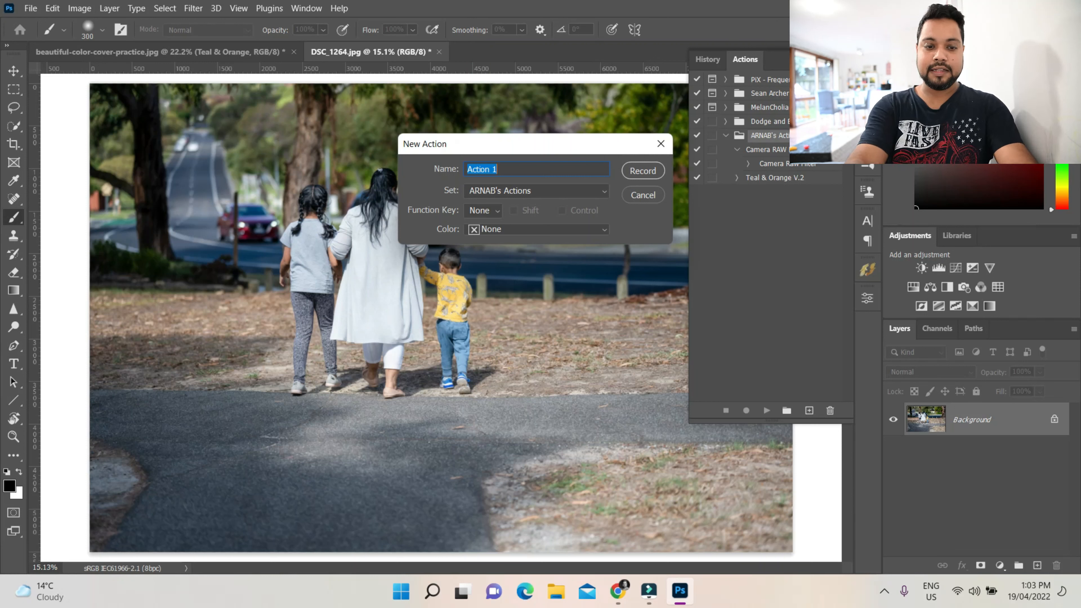
pyautogui.write('Teal ')
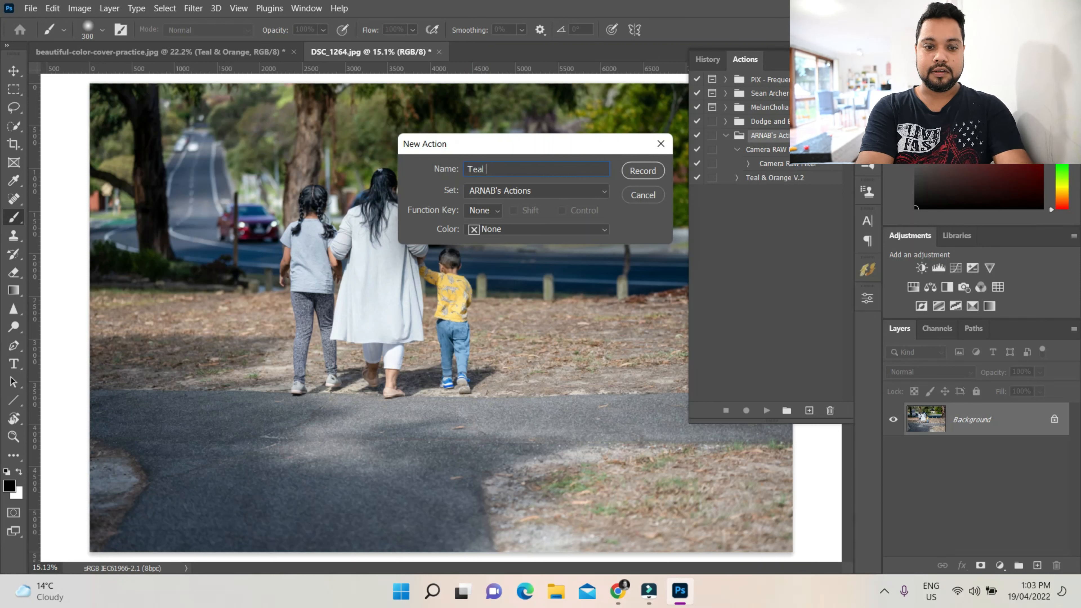
pyautogui.write('& ')
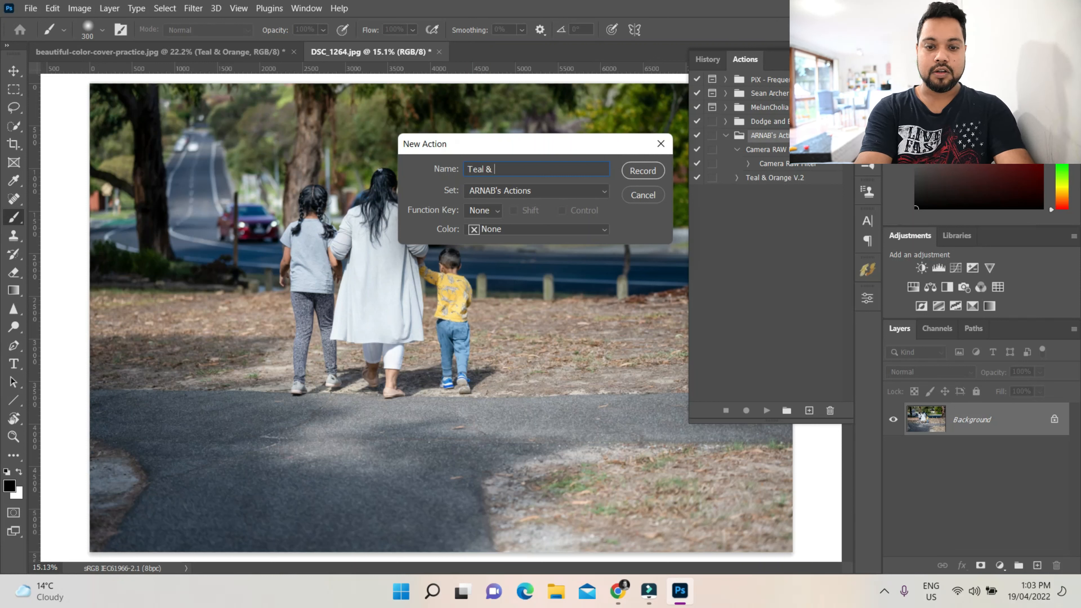
pyautogui.write('Orange')
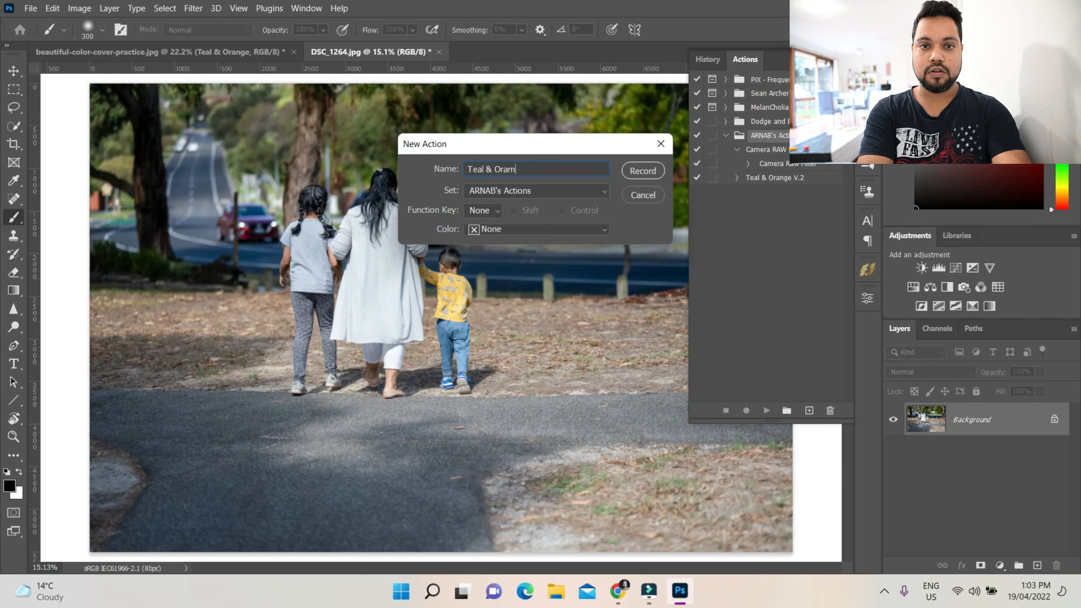
pyautogui.press('BackSpace')
pyautogui.press('BackSpace')
pyautogui.press('BackSpace')
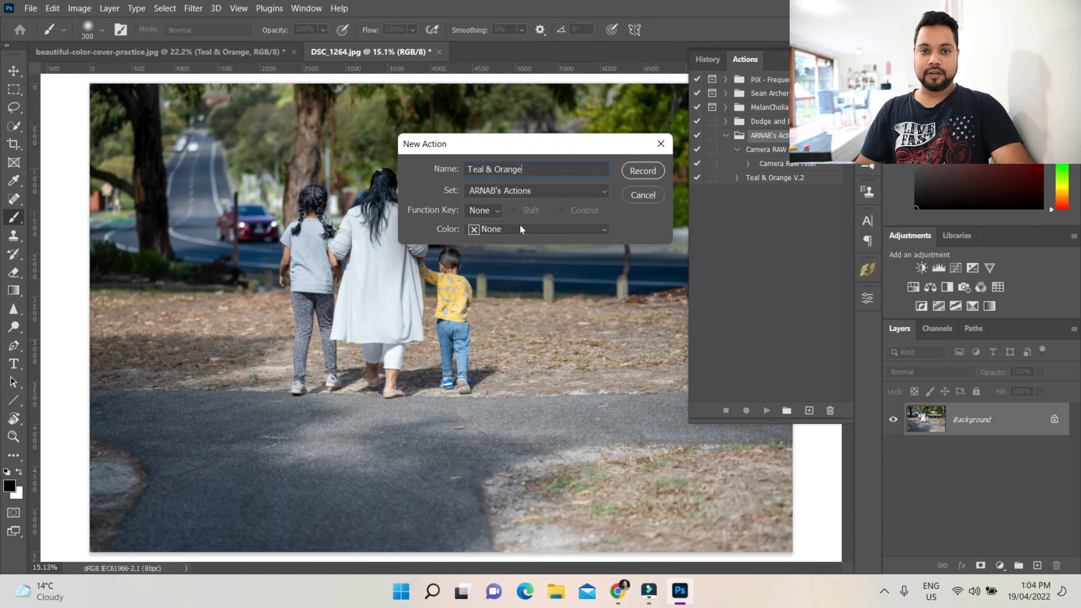
# Set the new action's colour to Red and start recording
pyautogui.click(525, 230)
pyautogui.click(527, 268)
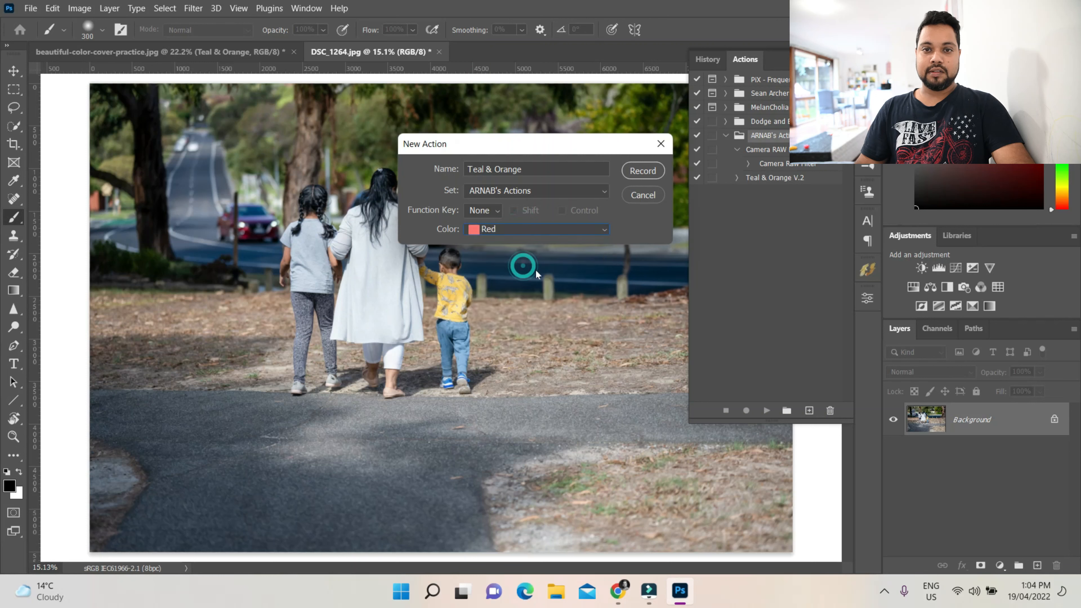
pyautogui.click(654, 170)
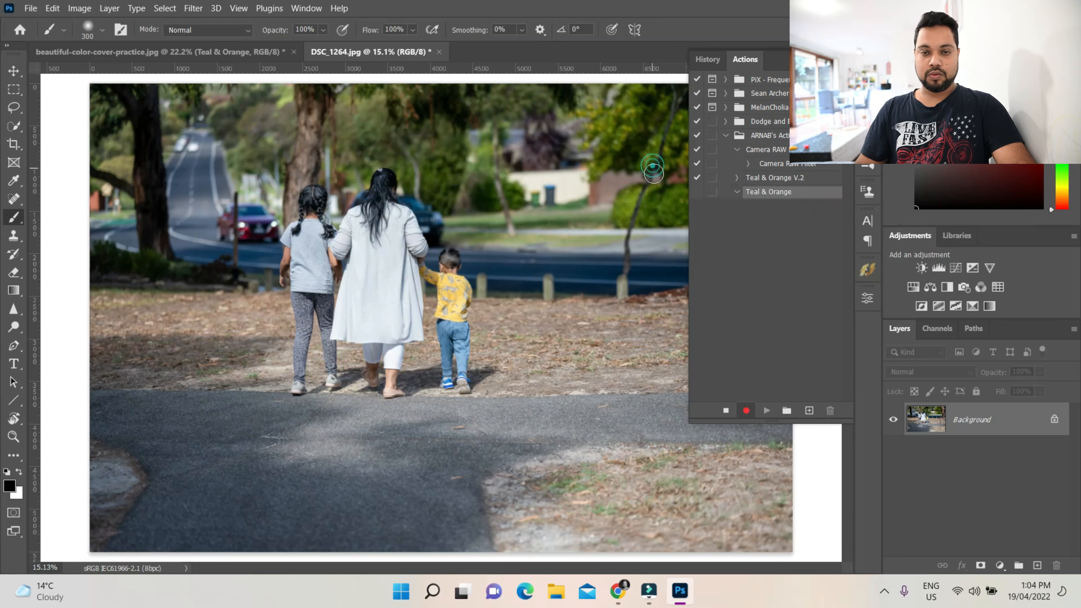
# Add a Channel Mixer adjustment layer and set its Green output channel to Green 1 and Blue 100
pyautogui.click(1001, 566)
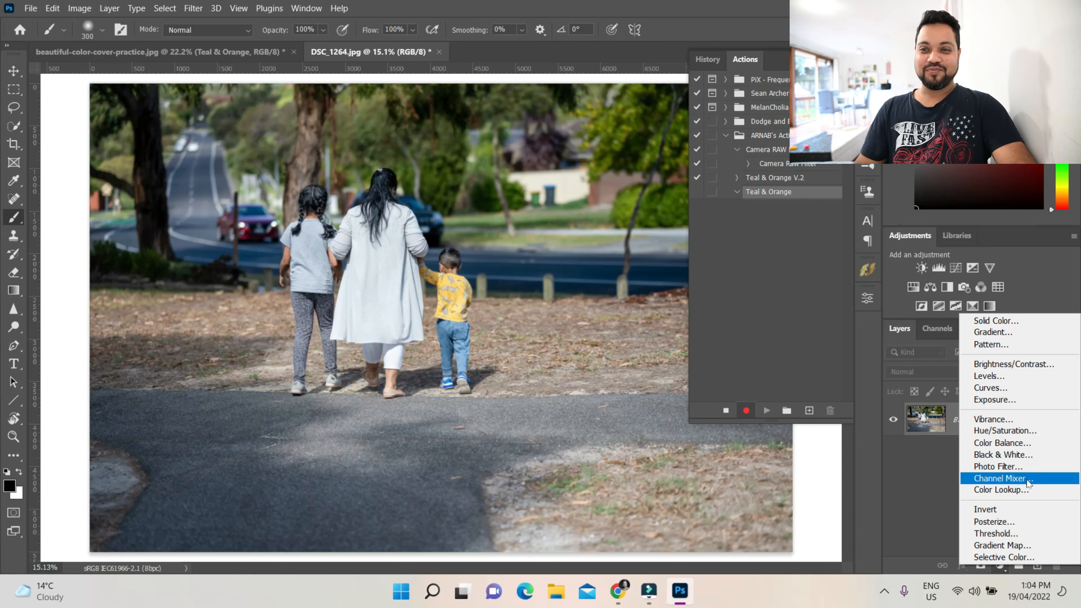
pyautogui.click(1000, 479)
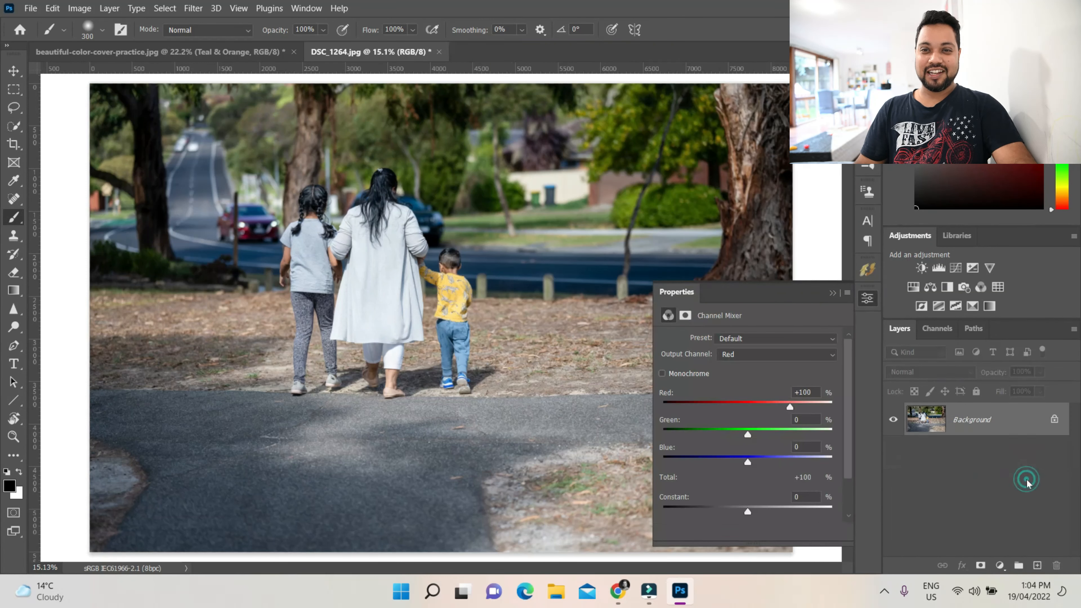
pyautogui.click(758, 356)
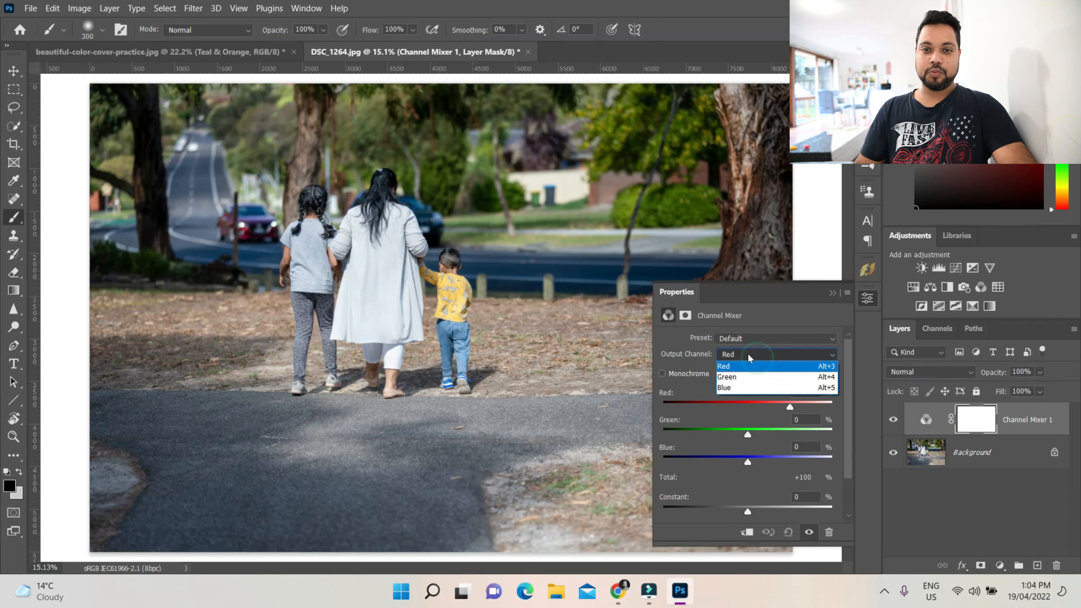
pyautogui.click(753, 377)
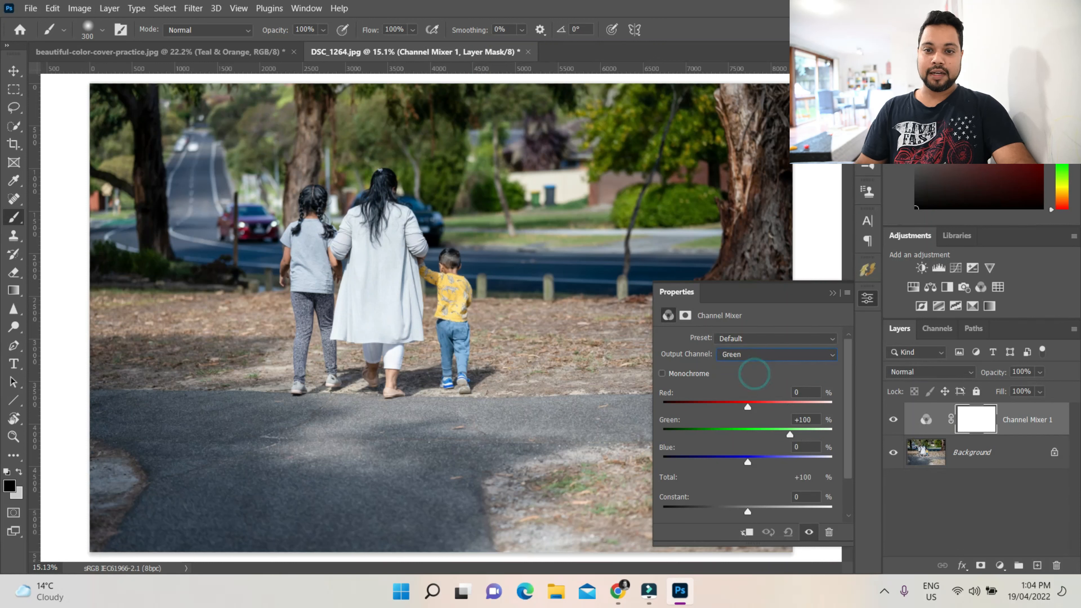
pyautogui.click(807, 419)
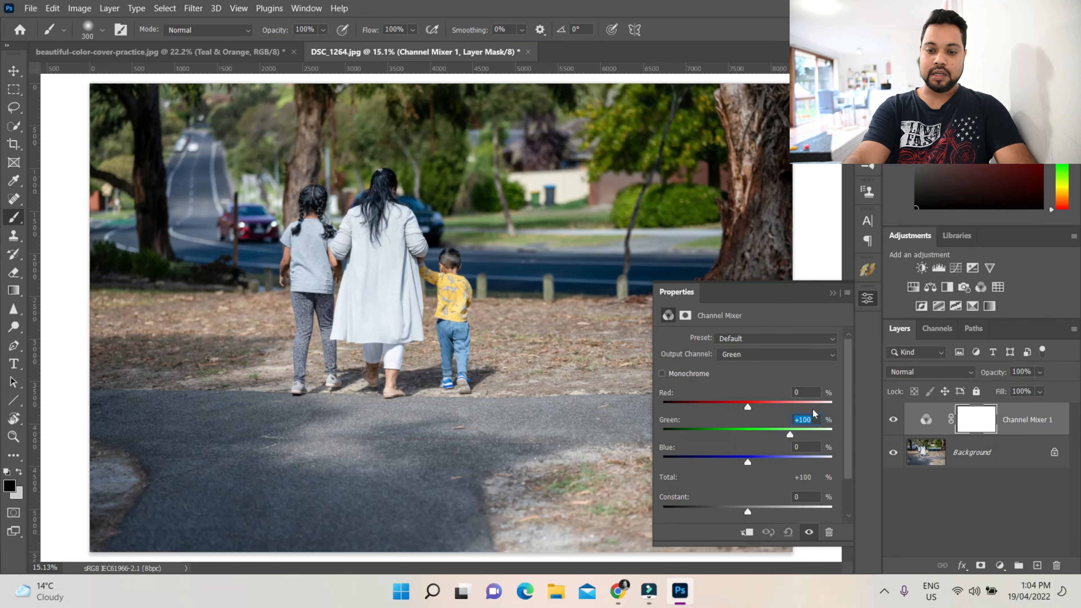
pyautogui.write('1')
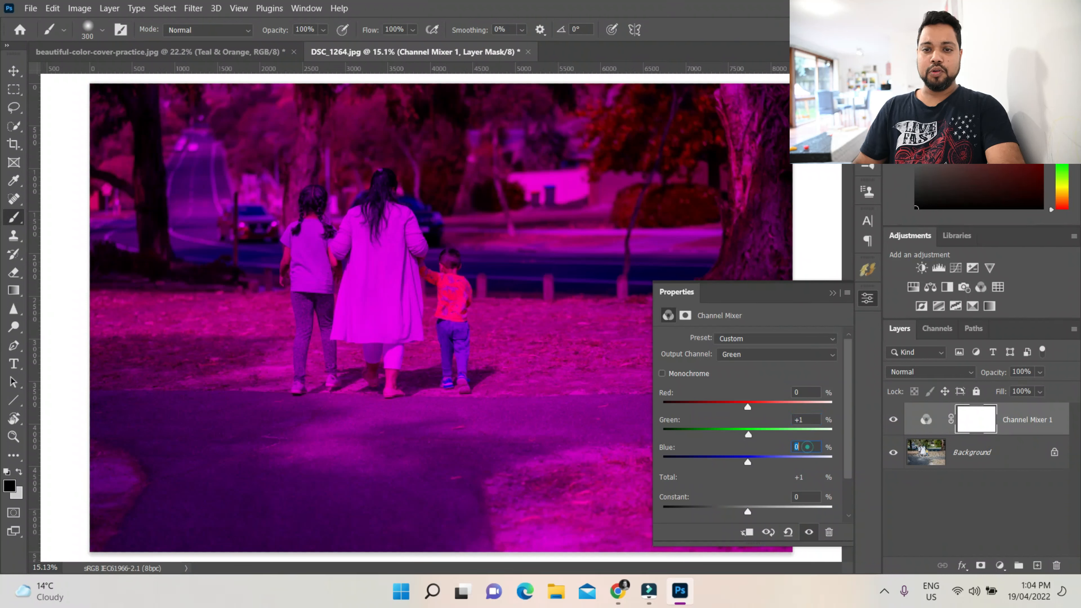
pyautogui.click(804, 446)
pyautogui.write('100')
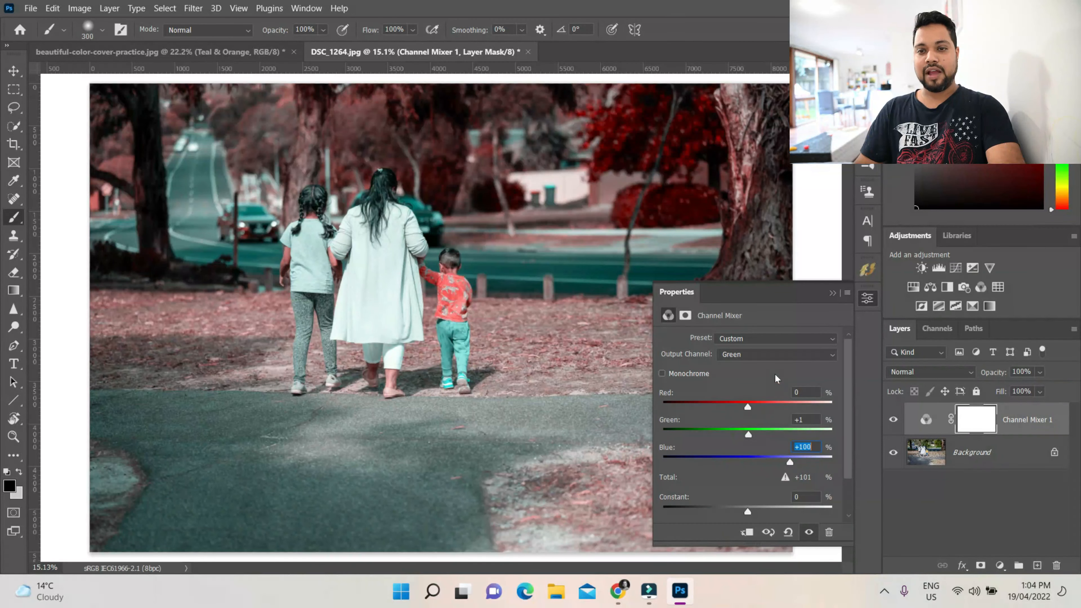
pyautogui.click(774, 374)
pyautogui.click(834, 291)
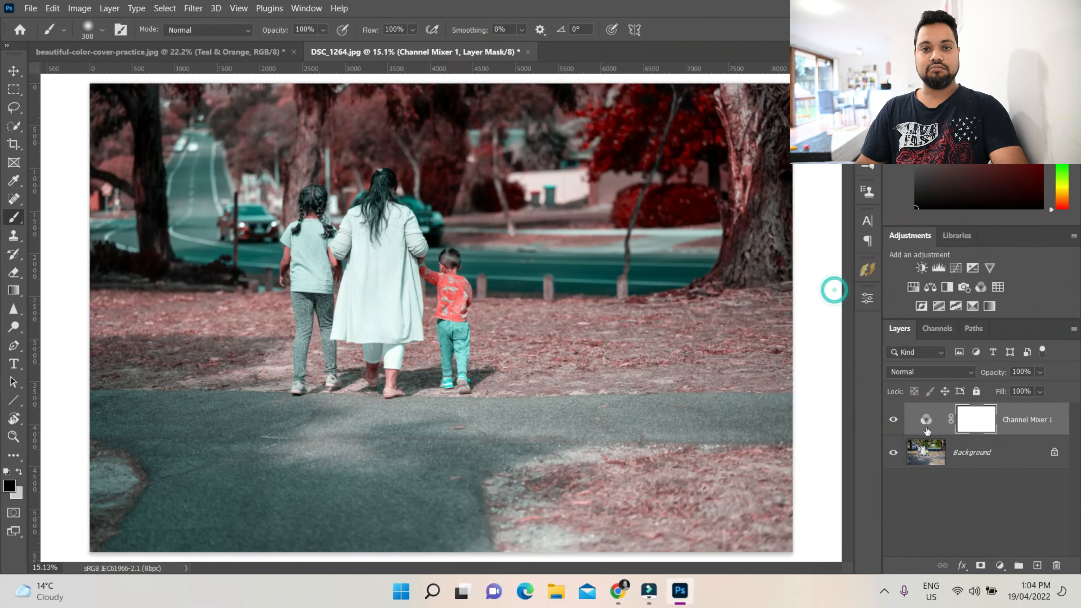
# Add a Hue/Saturation adjustment layer and set its Reds to Hue +14 and Saturation +12
pyautogui.click(1000, 566)
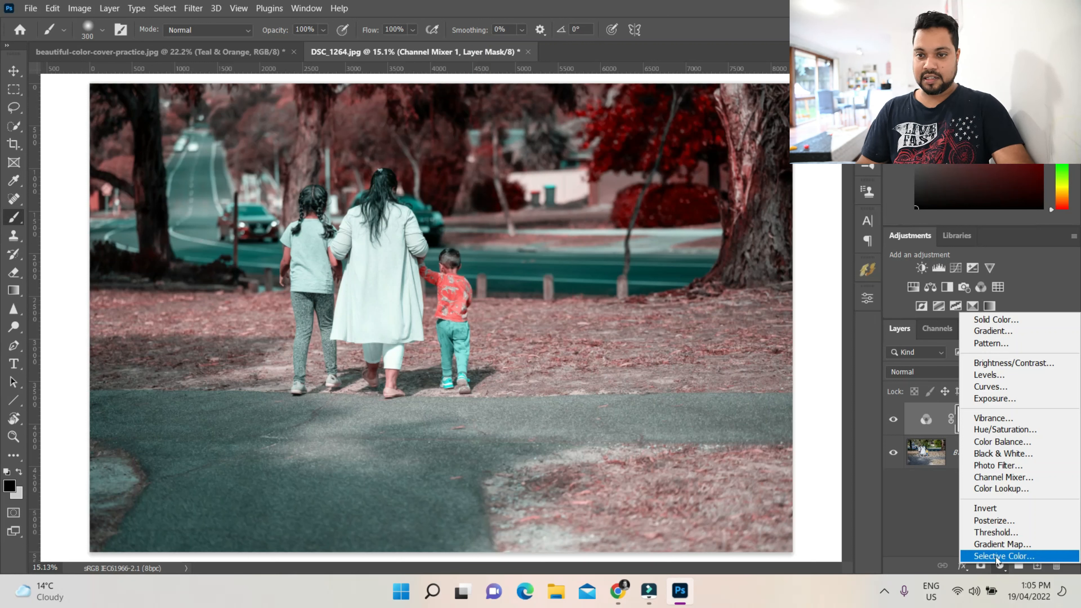
pyautogui.click(1046, 433)
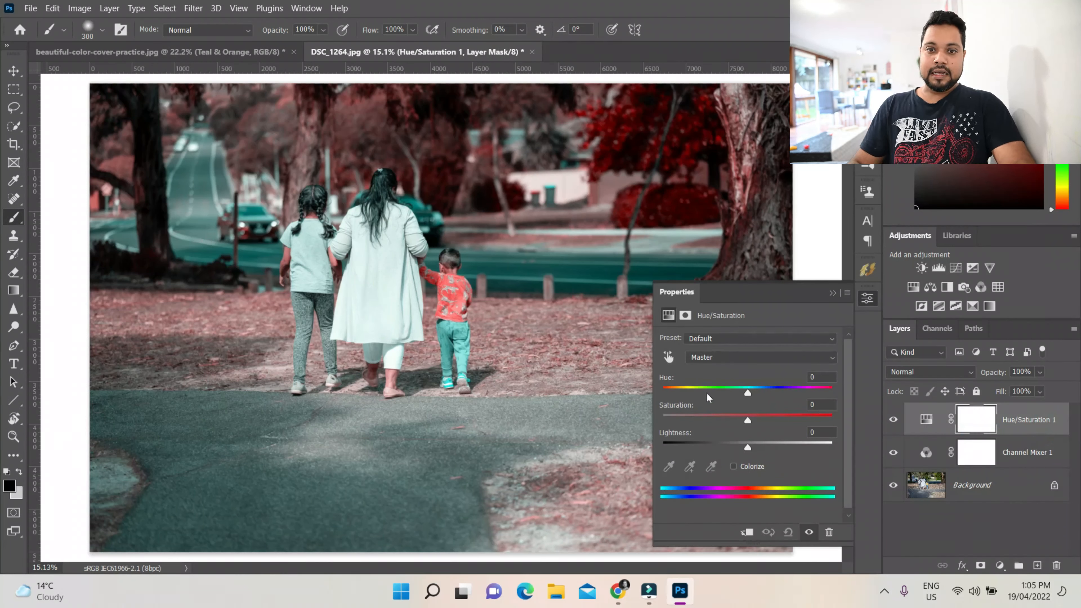
pyautogui.click(727, 356)
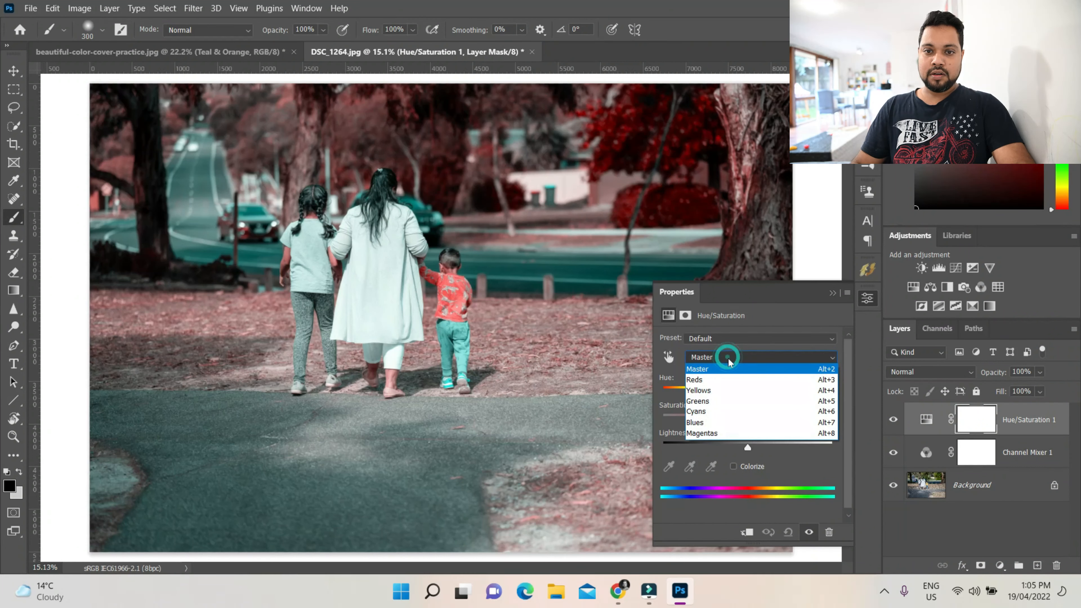
pyautogui.click(734, 382)
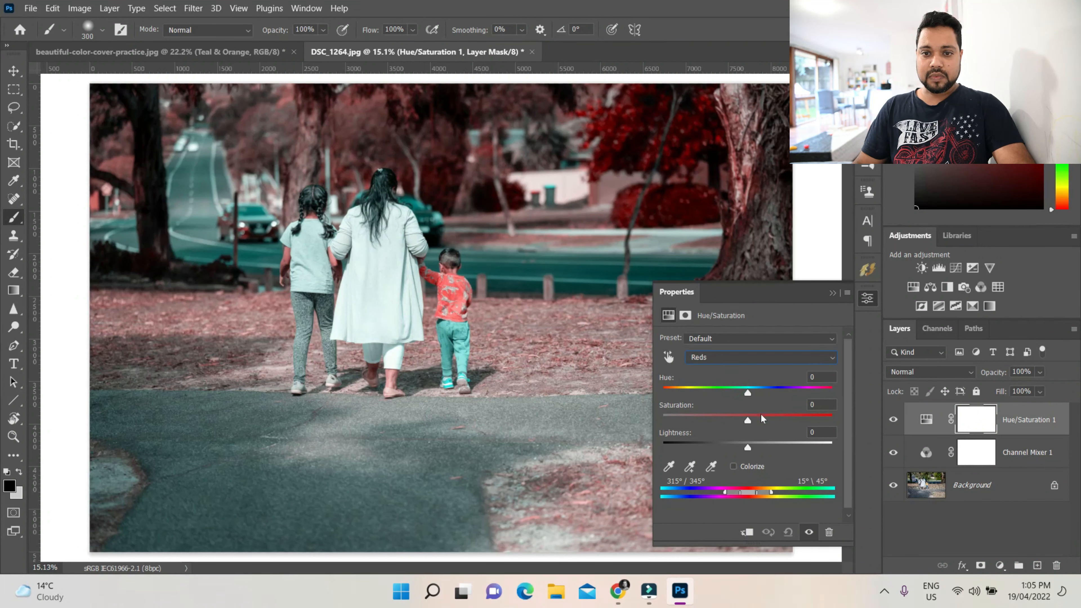
pyautogui.moveTo(750, 421); pyautogui.dragTo(760, 397)
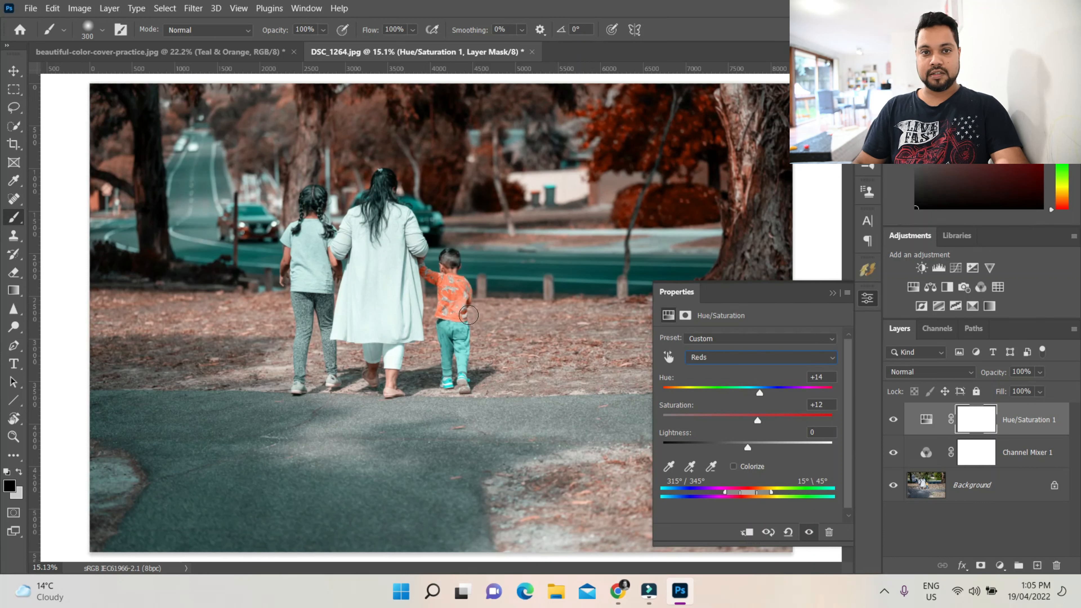
# Set the Hue/Saturation Cyans range to Saturation +15 and Hue +5
pyautogui.click(772, 357)
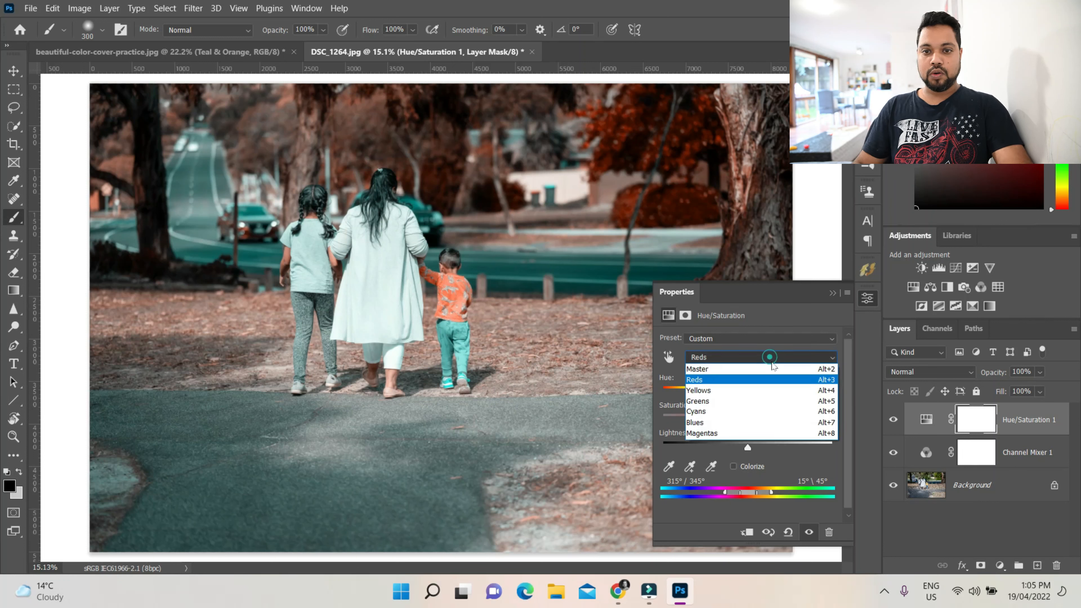
pyautogui.click(773, 415)
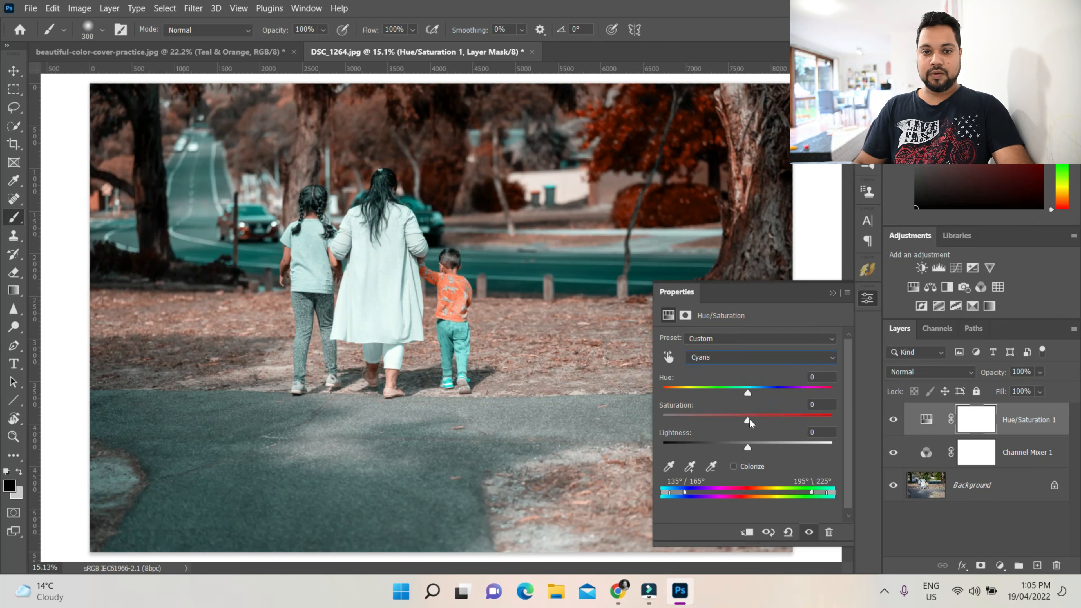
pyautogui.moveTo(748, 421); pyautogui.dragTo(762, 422)
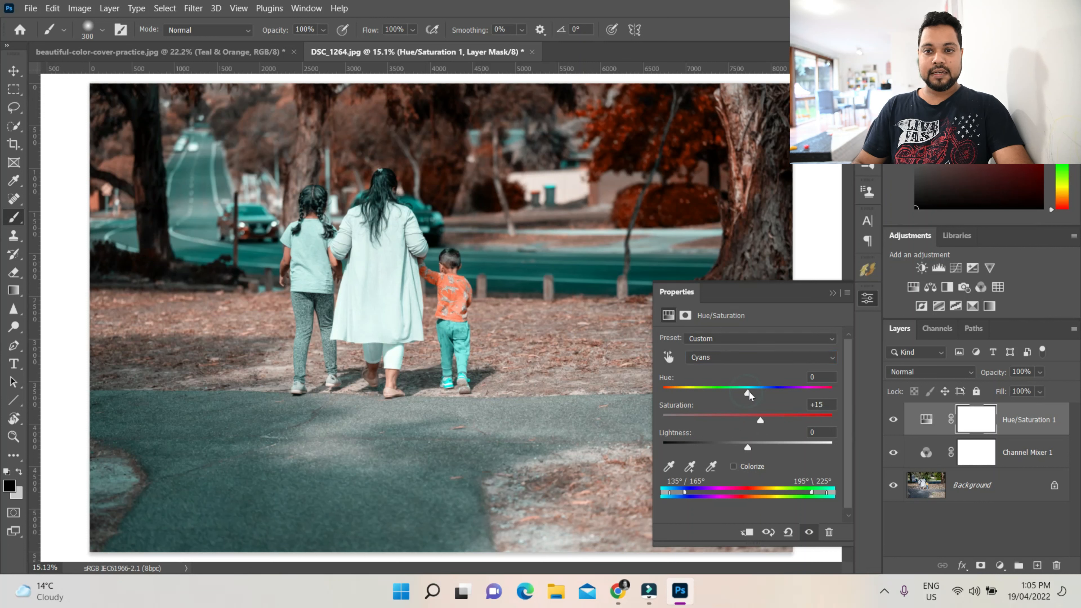
pyautogui.moveTo(748, 393); pyautogui.dragTo(751, 394)
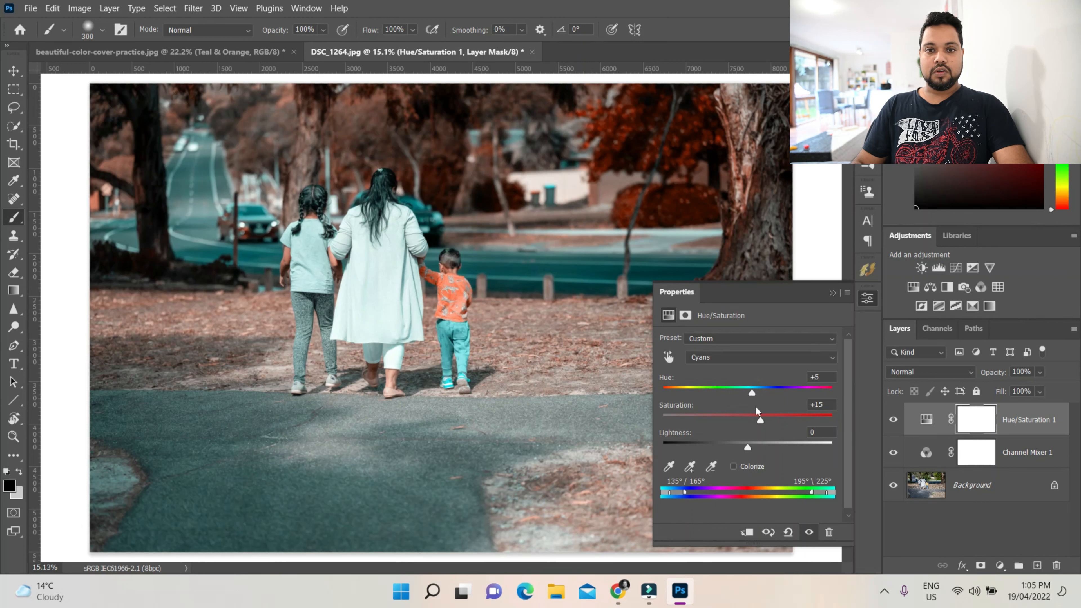
pyautogui.click(833, 294)
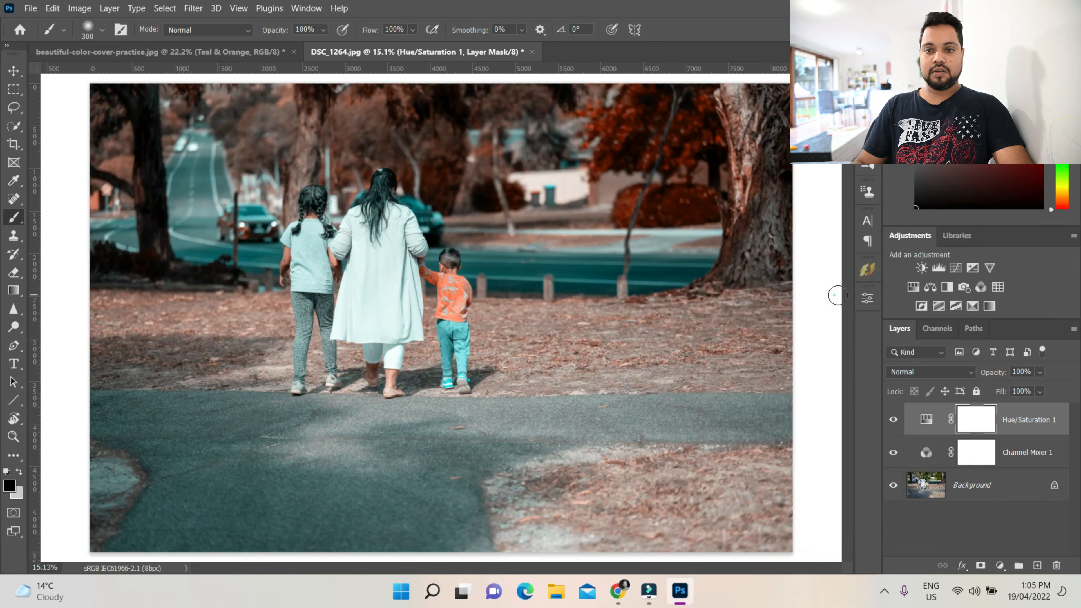
# Group the Channel Mixer and Hue/Saturation layers and name the group Teal & Orange
pyautogui.click(1029, 454)
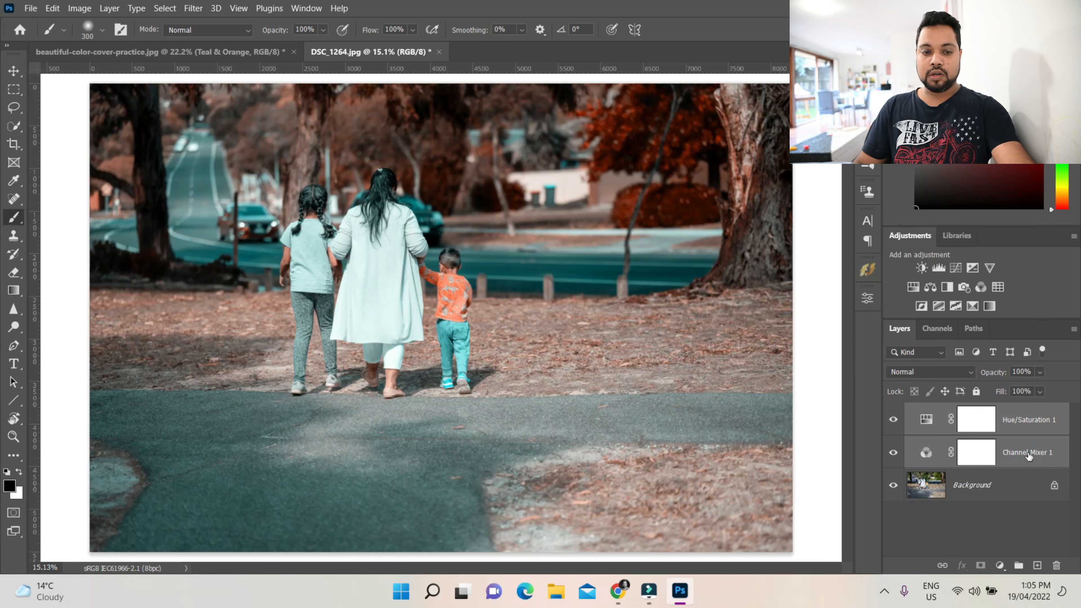
pyautogui.hotkey('ctrl', 'g')
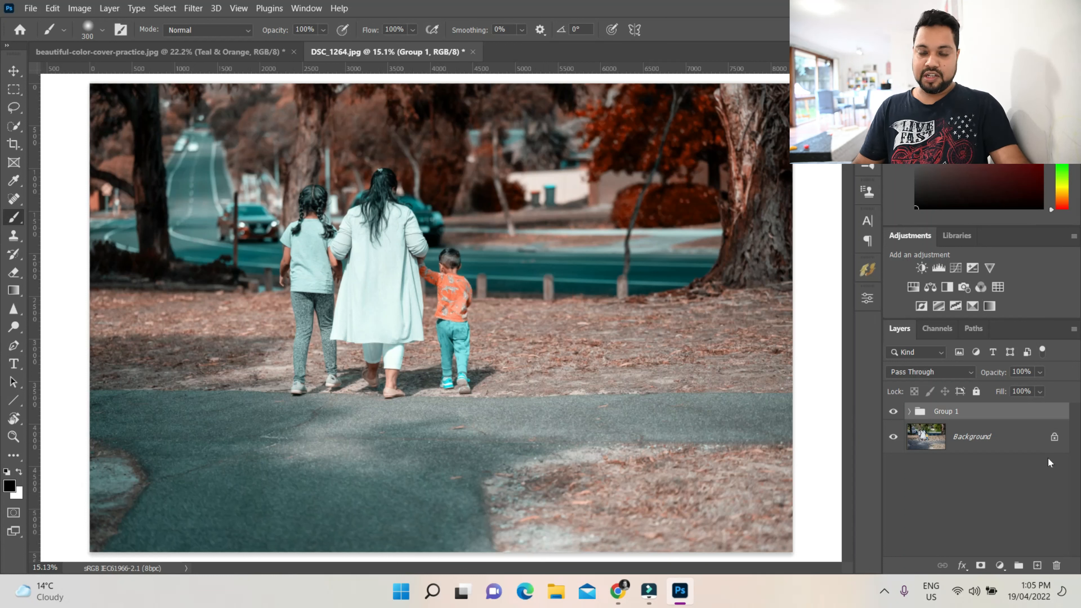
pyautogui.doubleClick(955, 412)
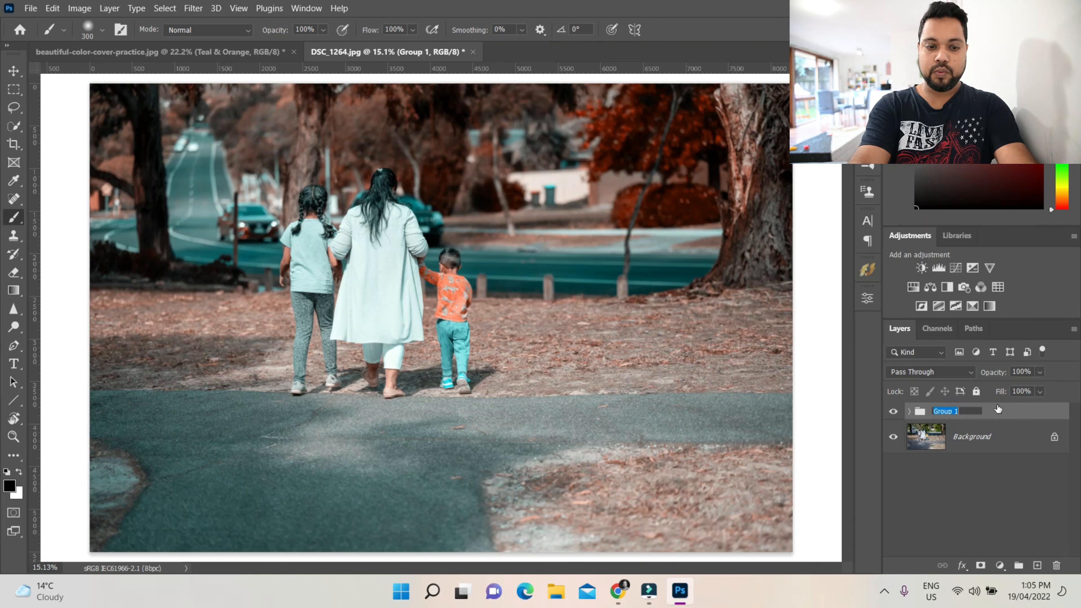
pyautogui.write('Teal')
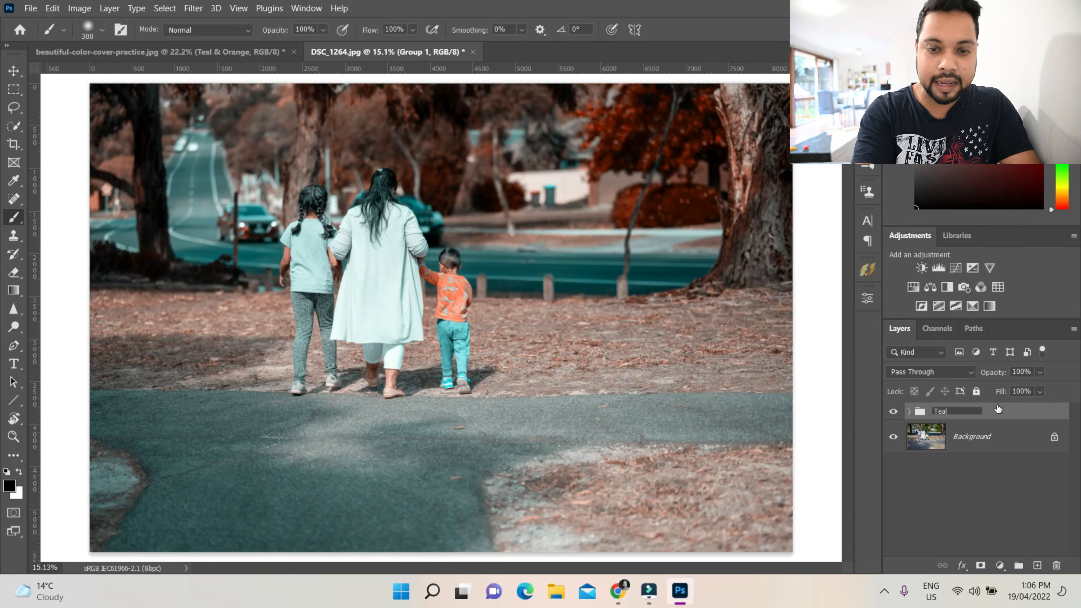
pyautogui.write(' & Oraneg')
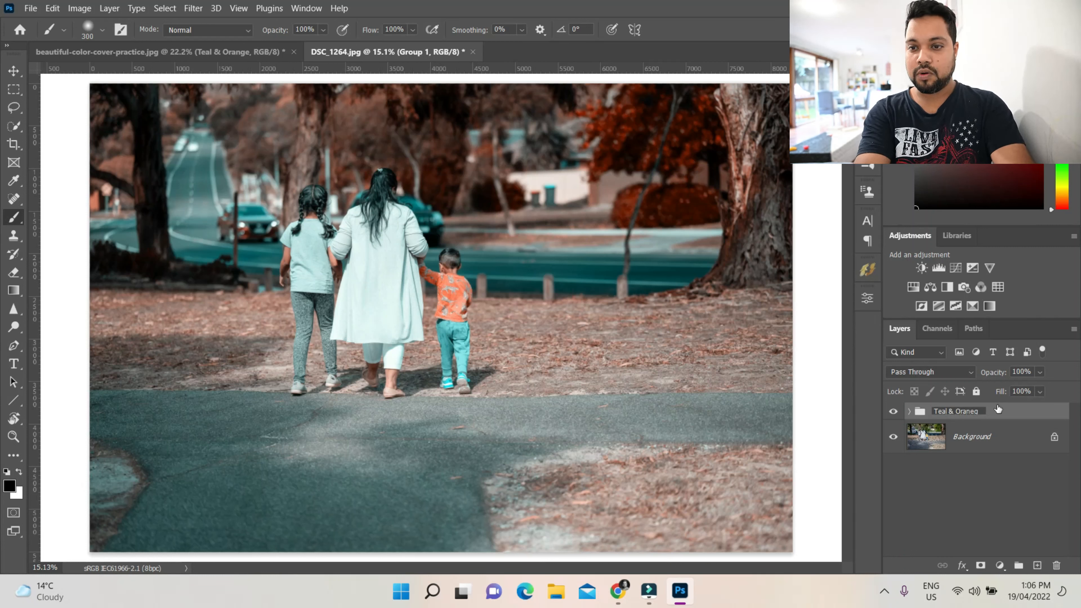
pyautogui.press('BackSpace')
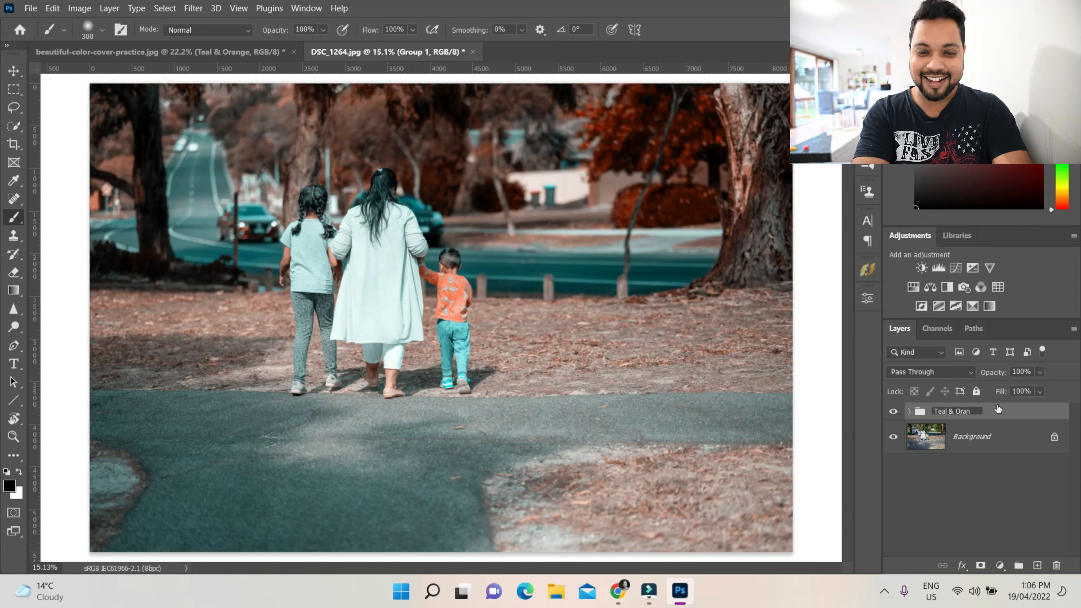
pyautogui.write('ge')
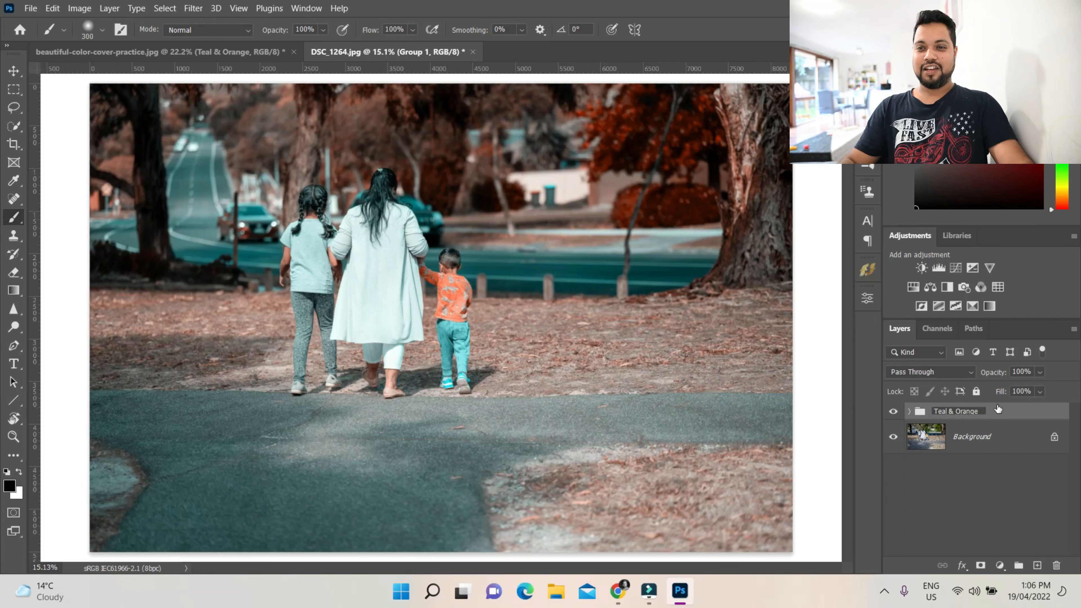
pyautogui.press('Return')
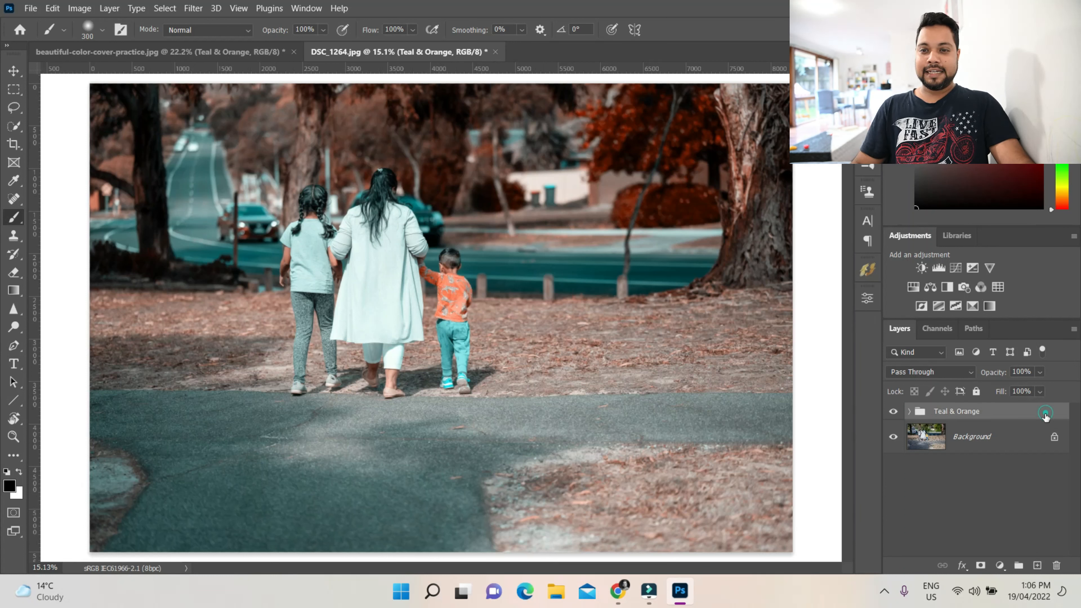
# Give the group a Red colour label and stop recording the Teal & Orange action
pyautogui.rightClick(898, 412)
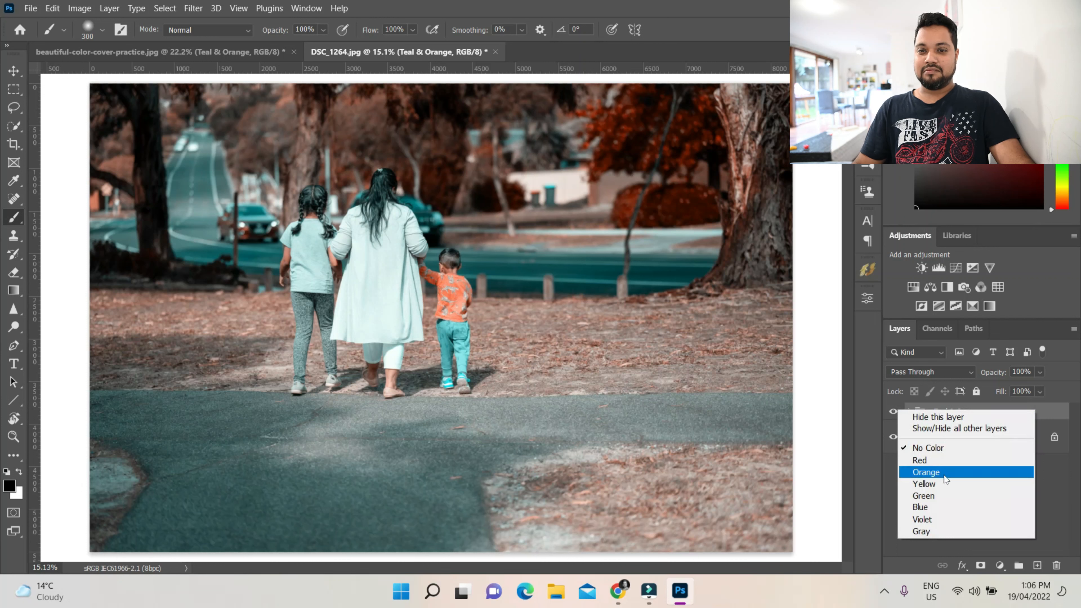
pyautogui.click(946, 463)
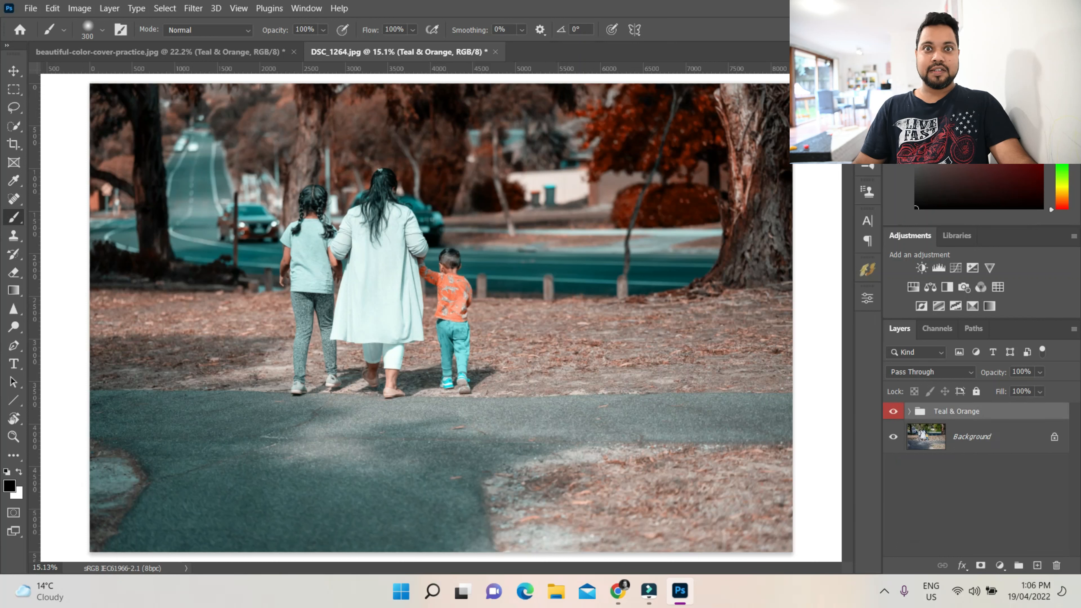
pyautogui.hotkey('alt', 'F9')
pyautogui.click(726, 411)
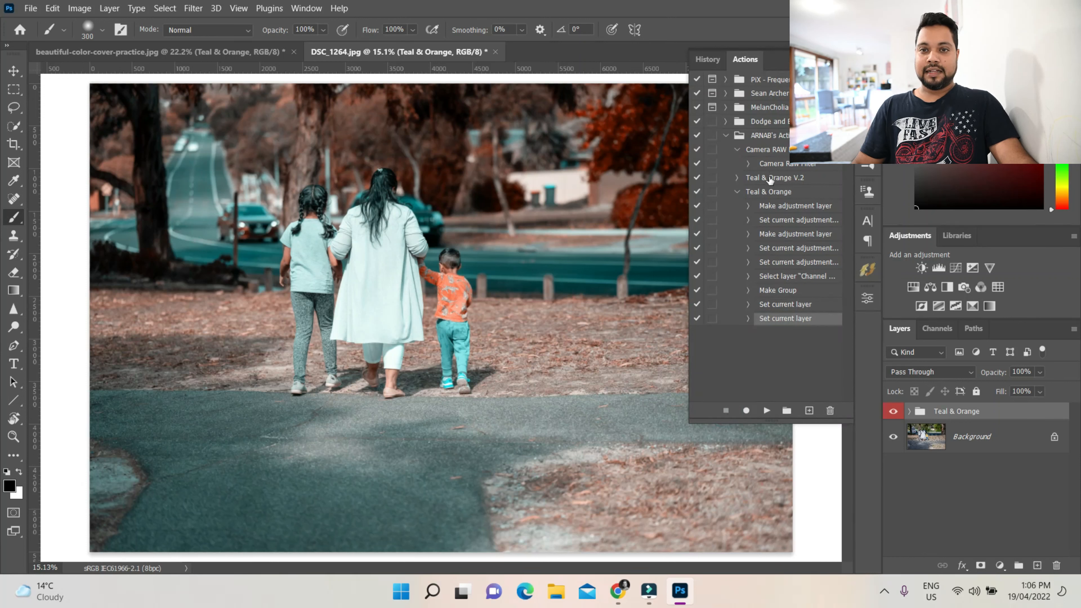
pyautogui.click(737, 192)
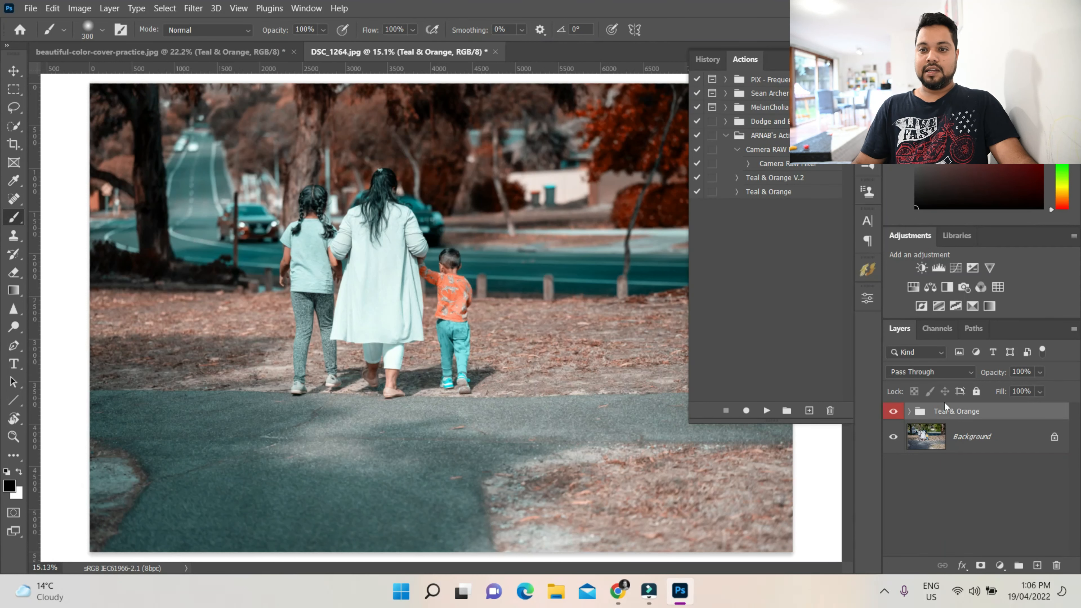
# Delete the Teal & Orange group from the photo
pyautogui.click(1056, 566)
pyautogui.click(541, 232)
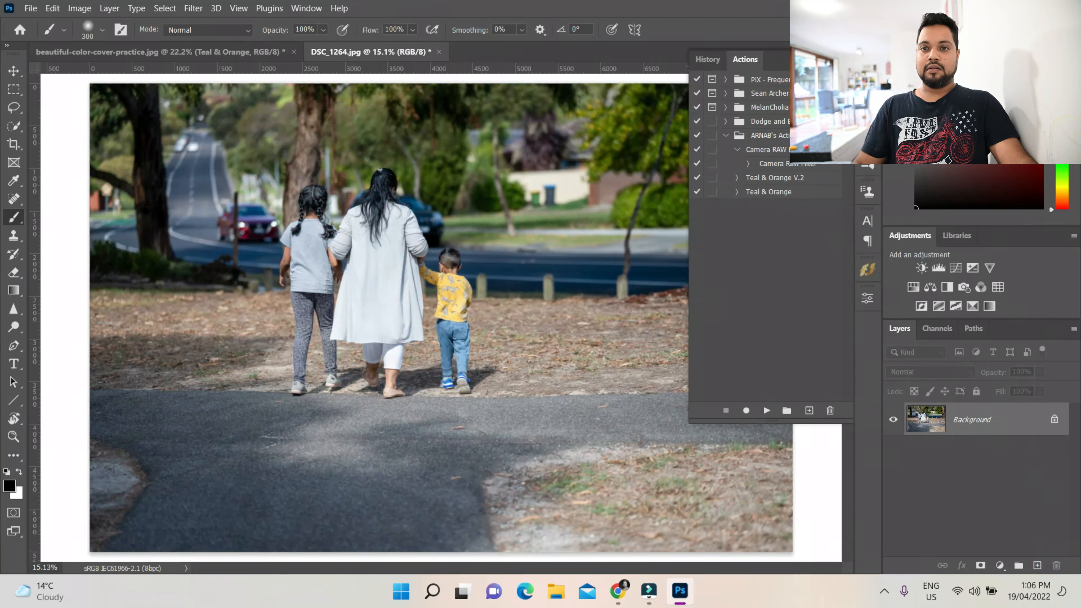
# Switch the Actions panel to Button Mode and play the Teal & Orange action
pyautogui.click(846, 60)
pyautogui.click(877, 67)
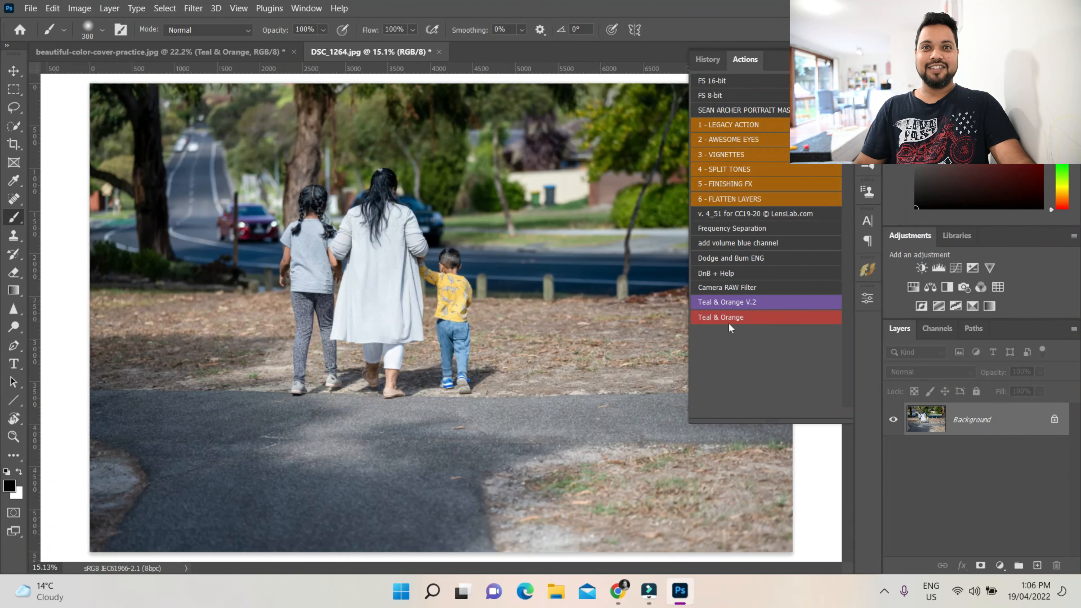
pyautogui.click(738, 316)
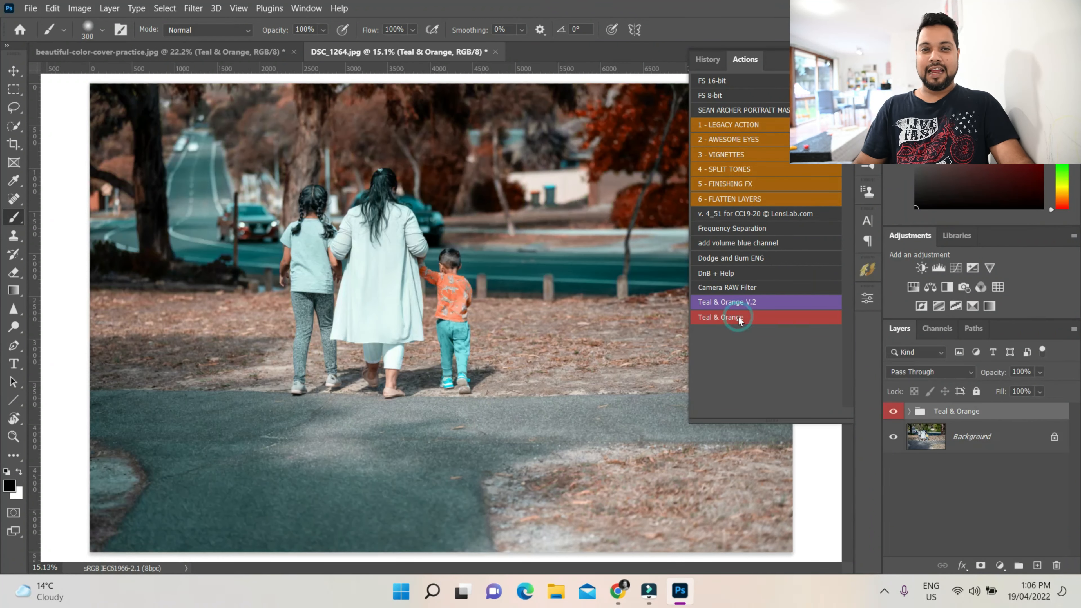
# Close the Actions panel and switch to the beautiful-color-cover-practice.jpg document
pyautogui.click(833, 60)
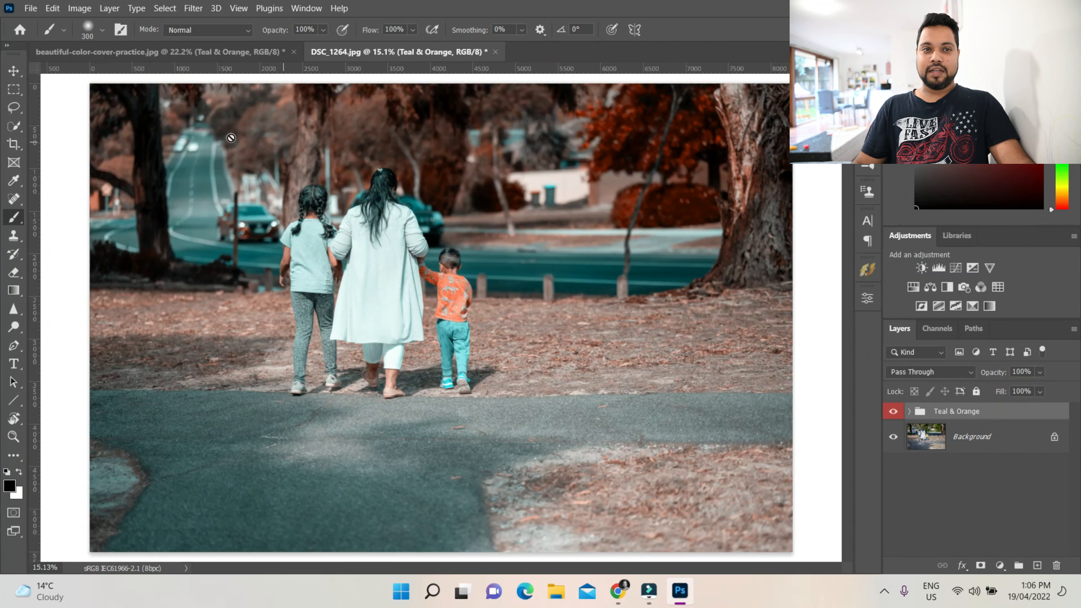
pyautogui.click(175, 52)
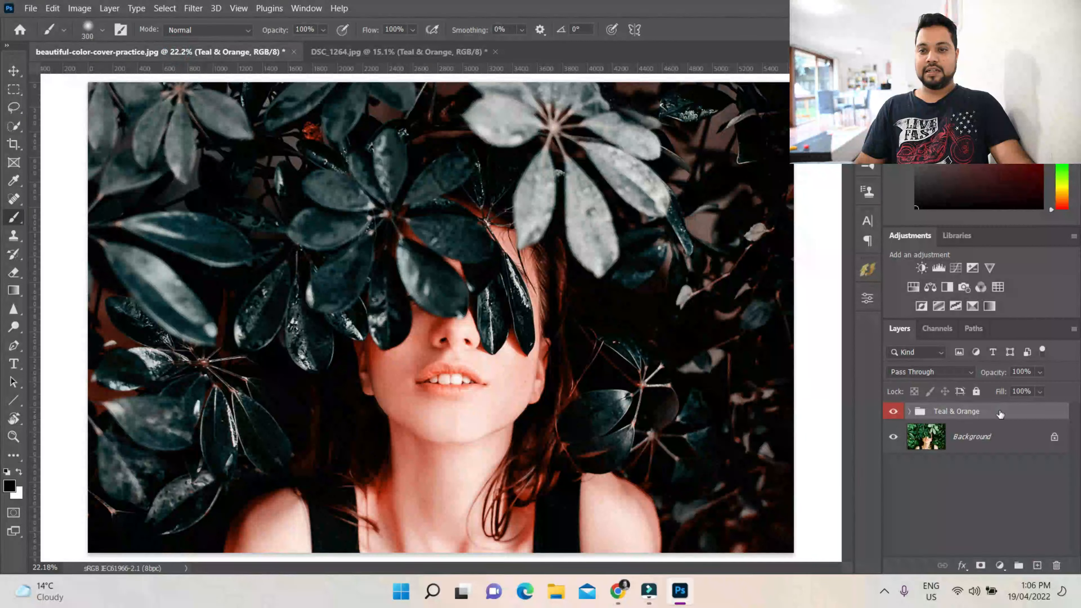
# Delete the Teal & Orange group together with its contents from this photo
pyautogui.click(1057, 565)
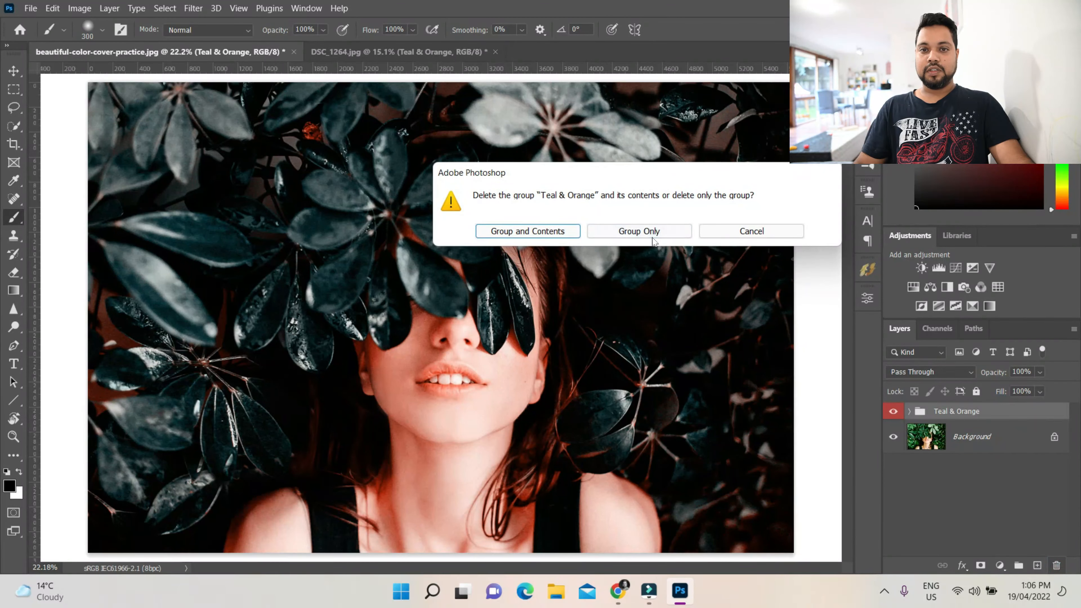
pyautogui.click(530, 233)
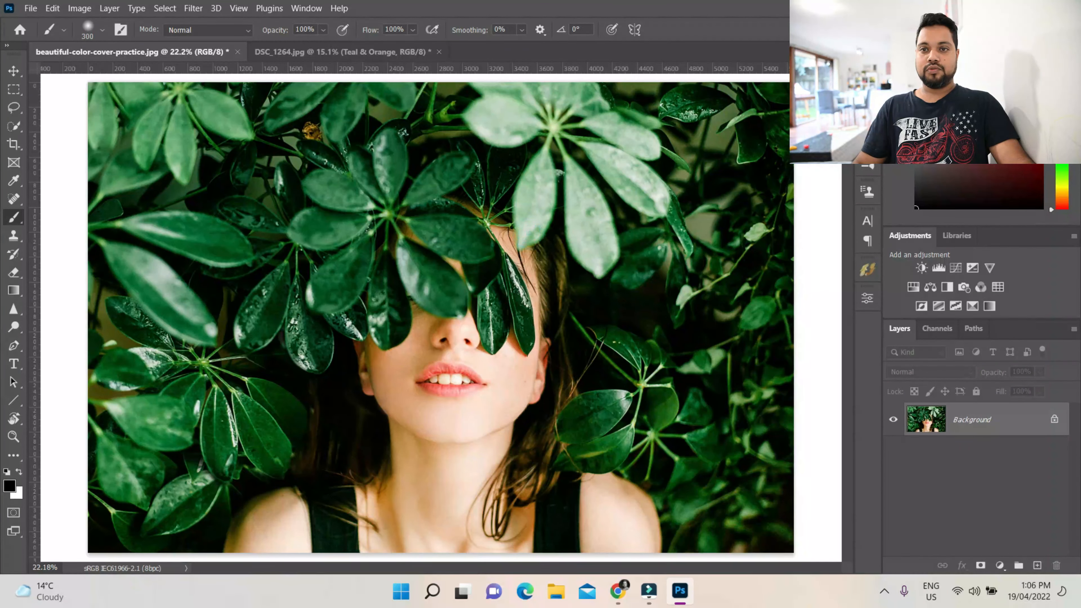
# Play the Teal & Orange action on this photo and close the Actions panel
pyautogui.hotkey('alt', 'F9')
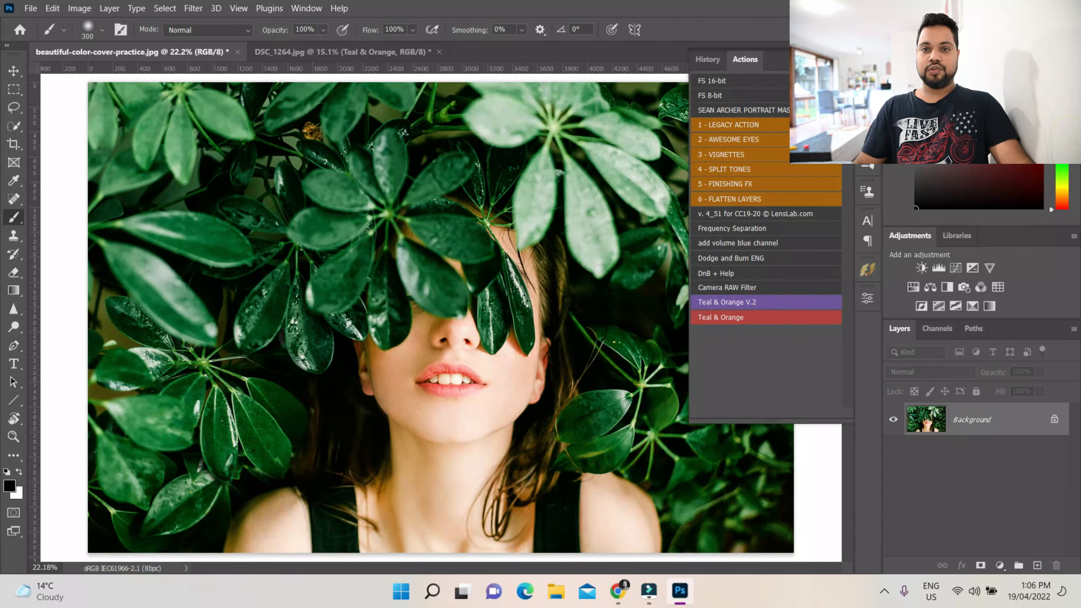
pyautogui.click(745, 317)
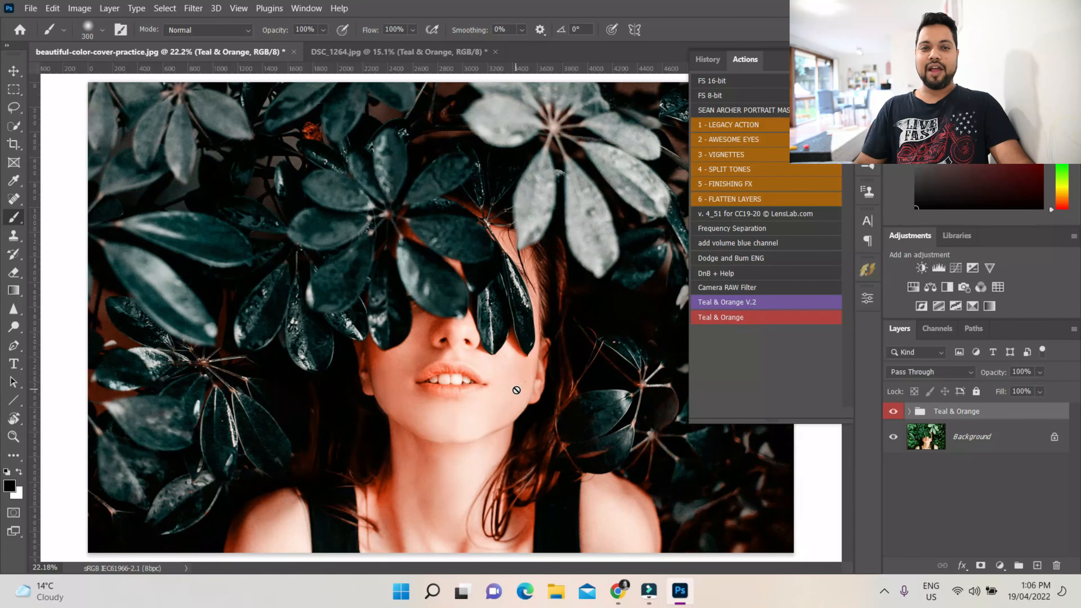
pyautogui.hotkey('alt', 'F9')
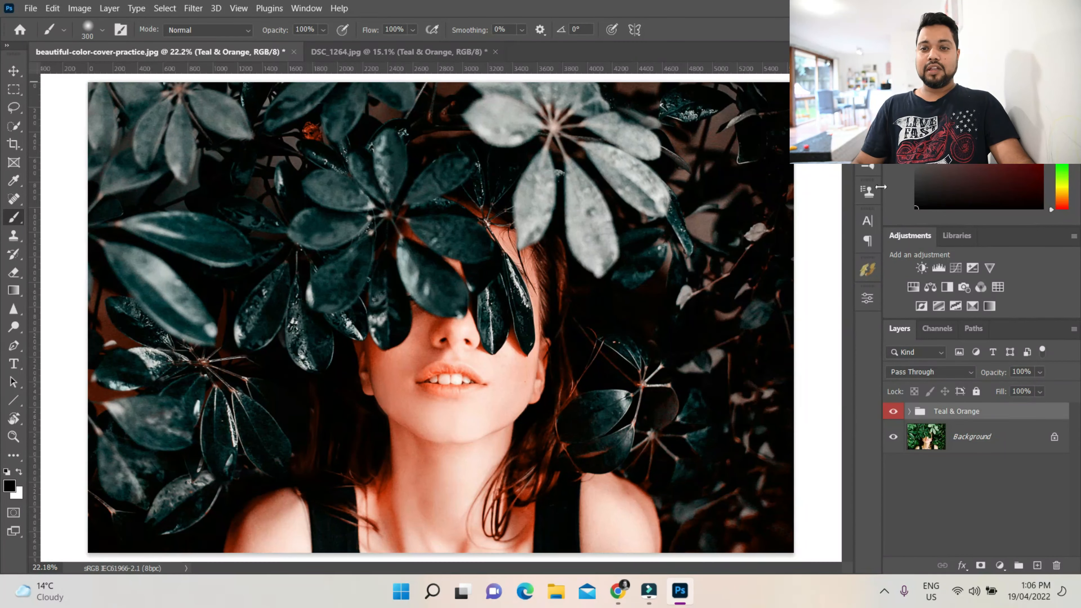
# Expand the group and set the Hue/Saturation layer's Yellows hue to -2
pyautogui.click(909, 411)
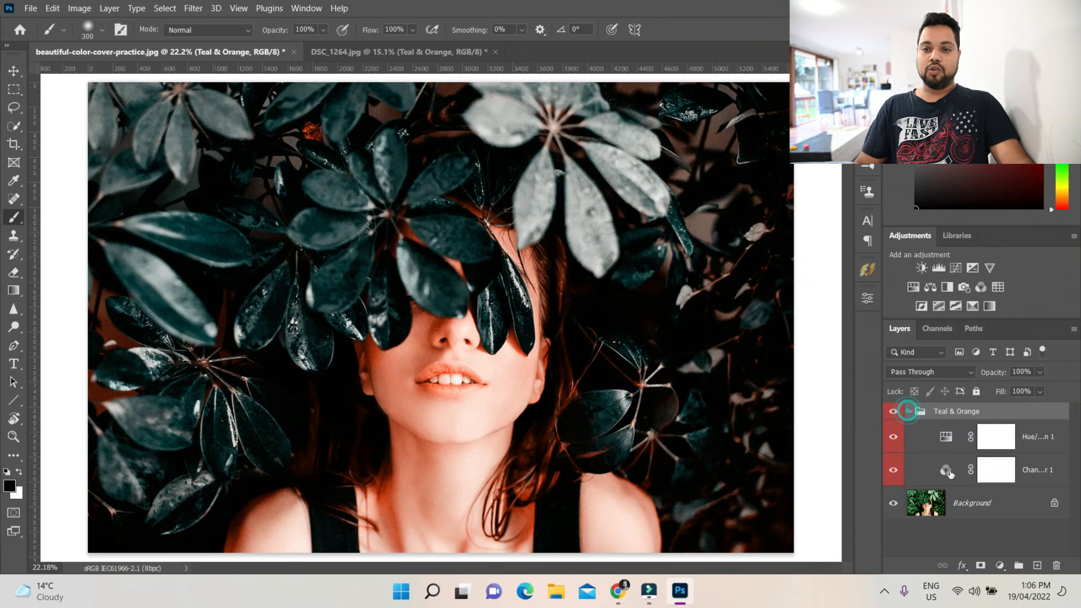
pyautogui.doubleClick(946, 436)
pyautogui.click(740, 358)
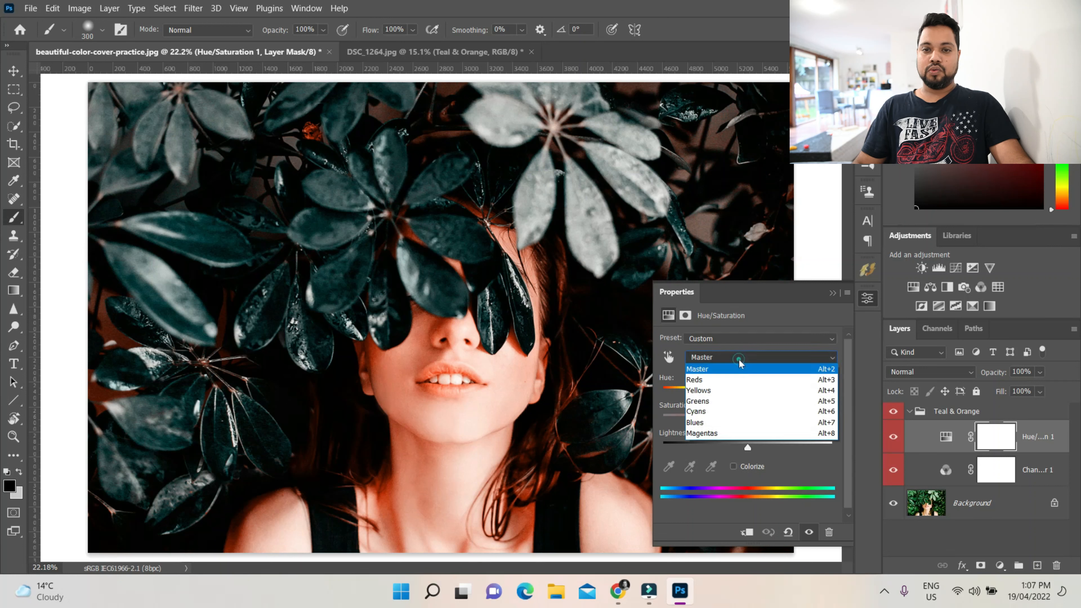
pyautogui.click(741, 394)
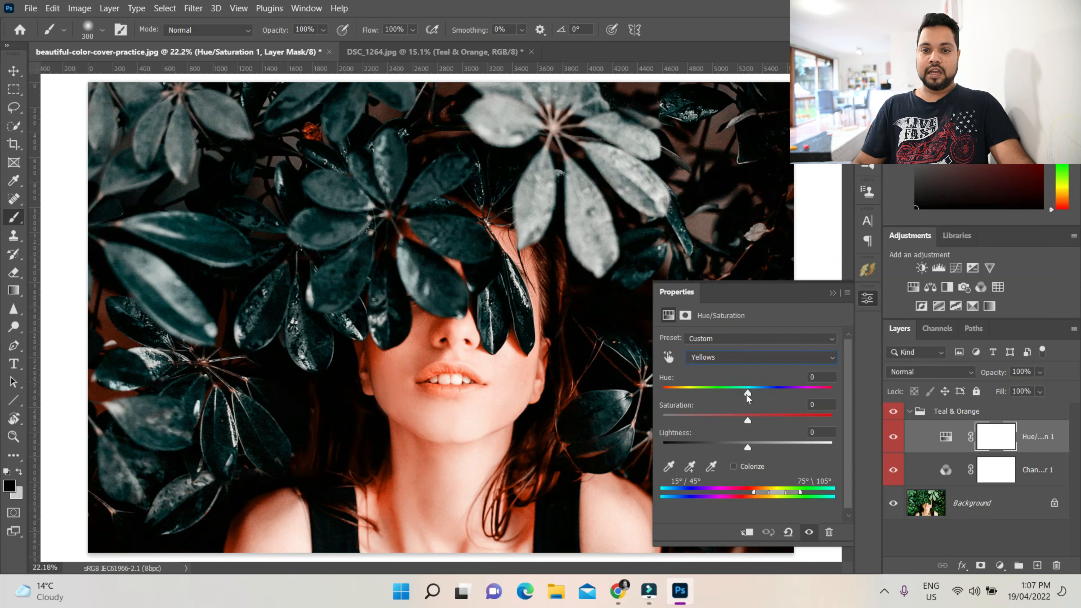
pyautogui.moveTo(747, 393)
pyautogui.mouseDown()
pyautogui.moveTo(702, 396)
pyautogui.moveTo(783, 390)
pyautogui.moveTo(746, 401)
pyautogui.mouseUp()
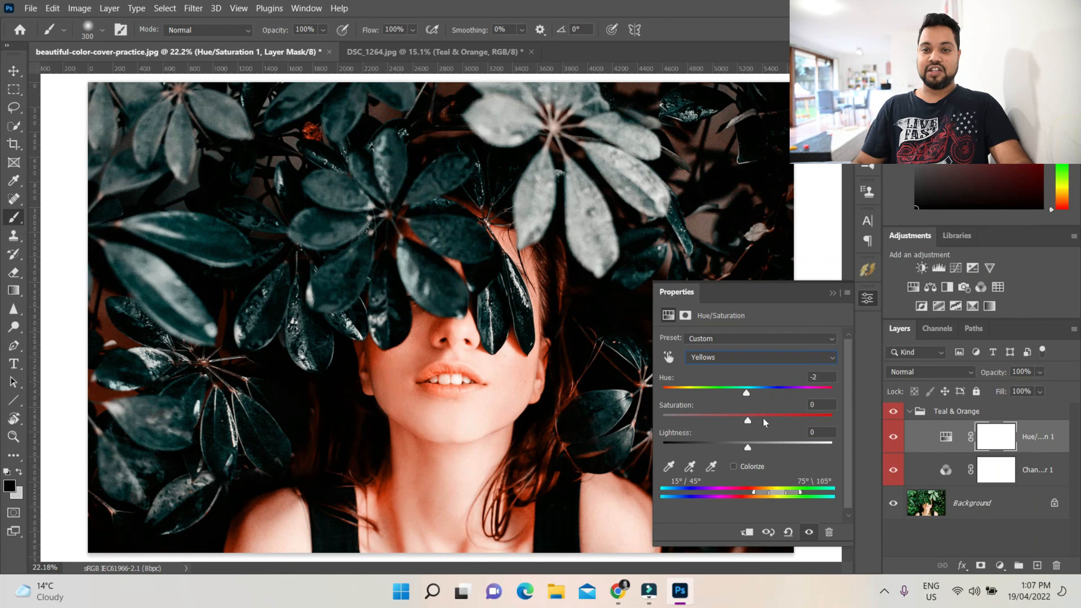
pyautogui.click(832, 292)
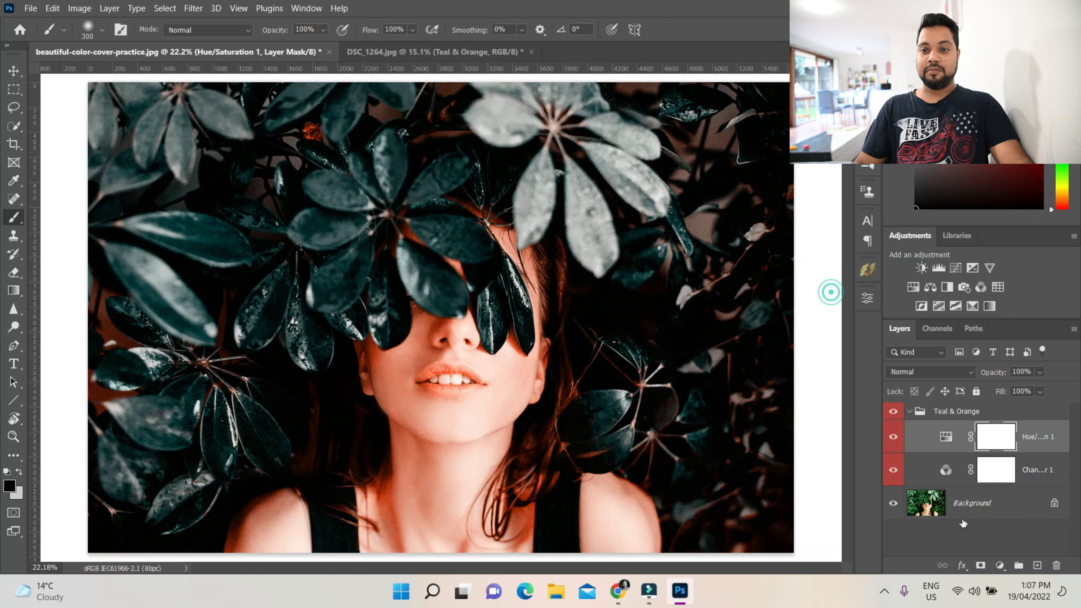
# Set the Hue/Saturation layer's Reds hue to +13 and saturation to -2, then collapse the group
pyautogui.doubleClick(946, 437)
pyautogui.click(709, 360)
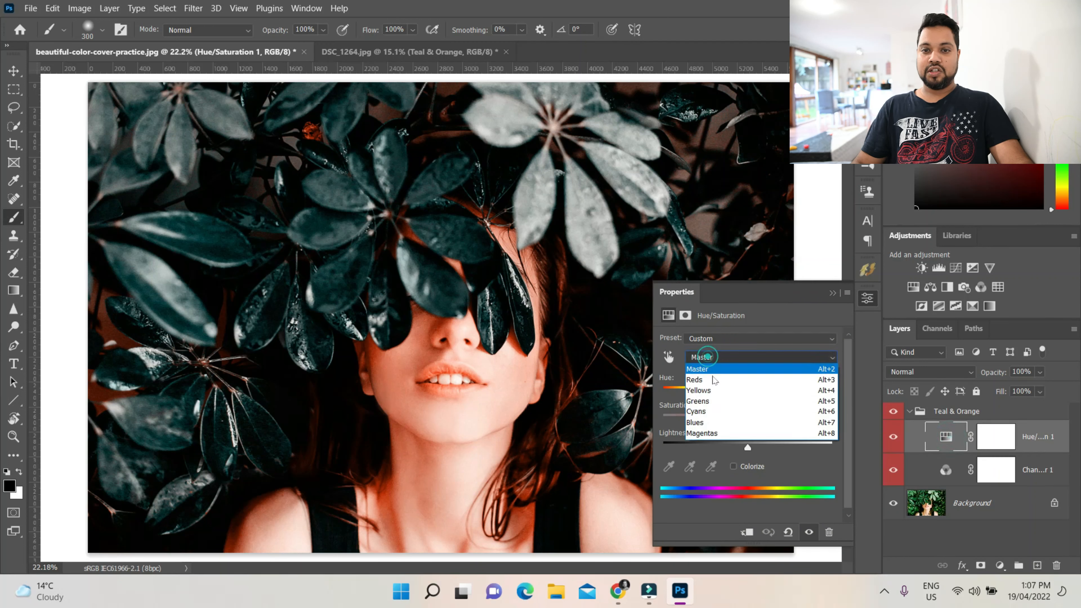
pyautogui.click(710, 380)
pyautogui.moveTo(760, 394)
pyautogui.mouseDown()
pyautogui.moveTo(731, 394)
pyautogui.moveTo(750, 393)
pyautogui.mouseUp()
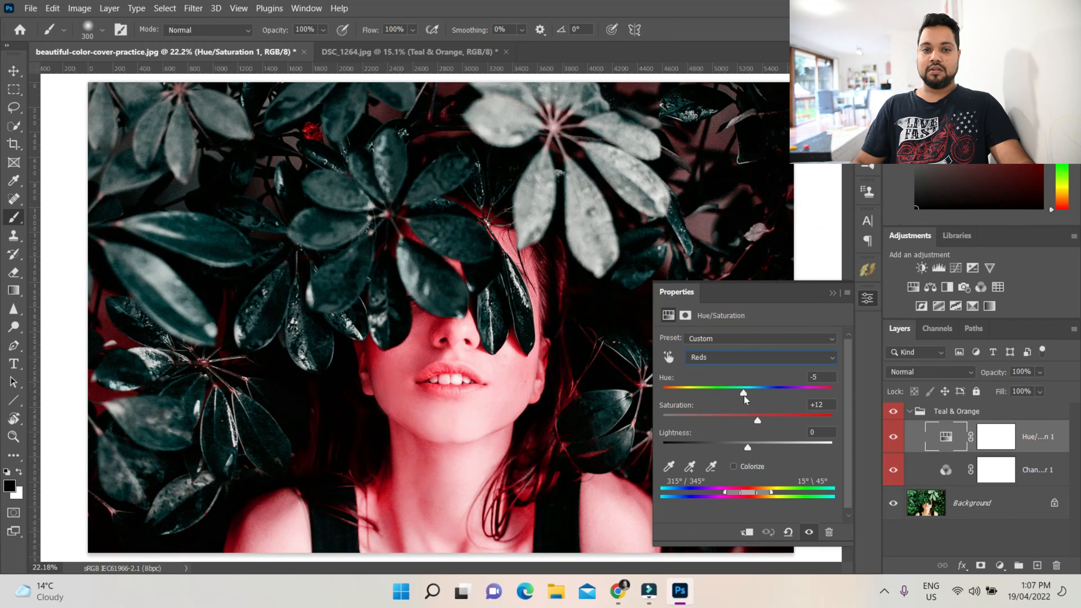
pyautogui.click(824, 373)
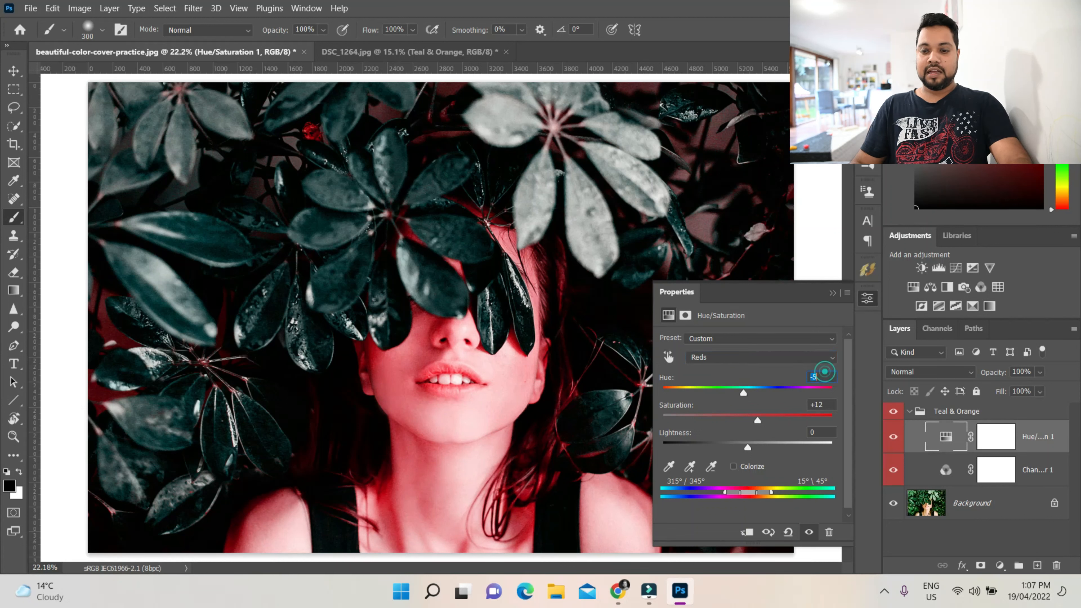
pyautogui.write('13')
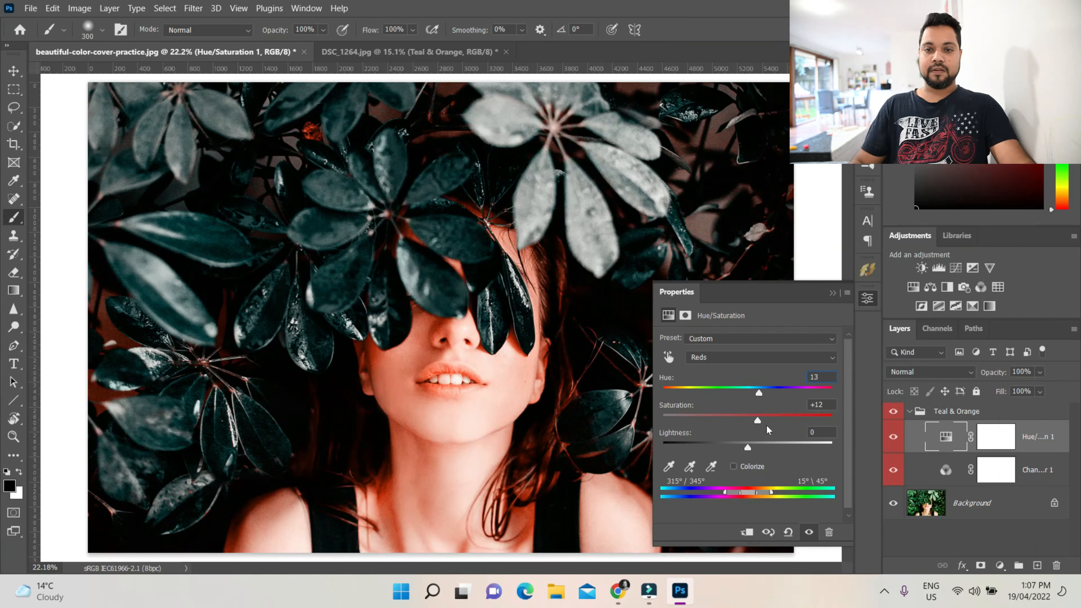
pyautogui.moveTo(758, 423); pyautogui.dragTo(741, 424)
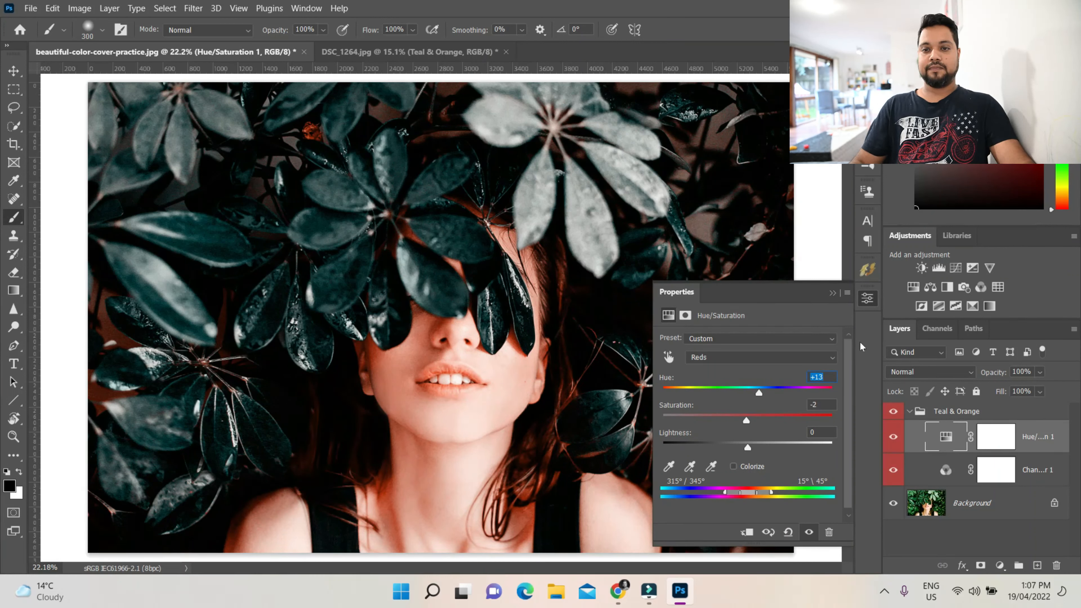
pyautogui.click(832, 295)
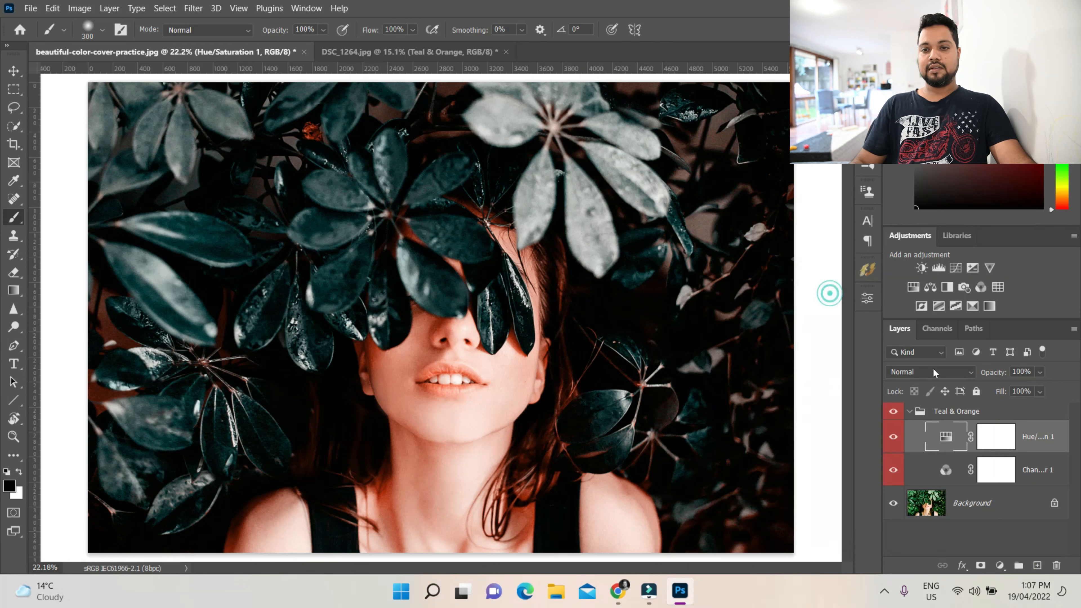
pyautogui.click(910, 412)
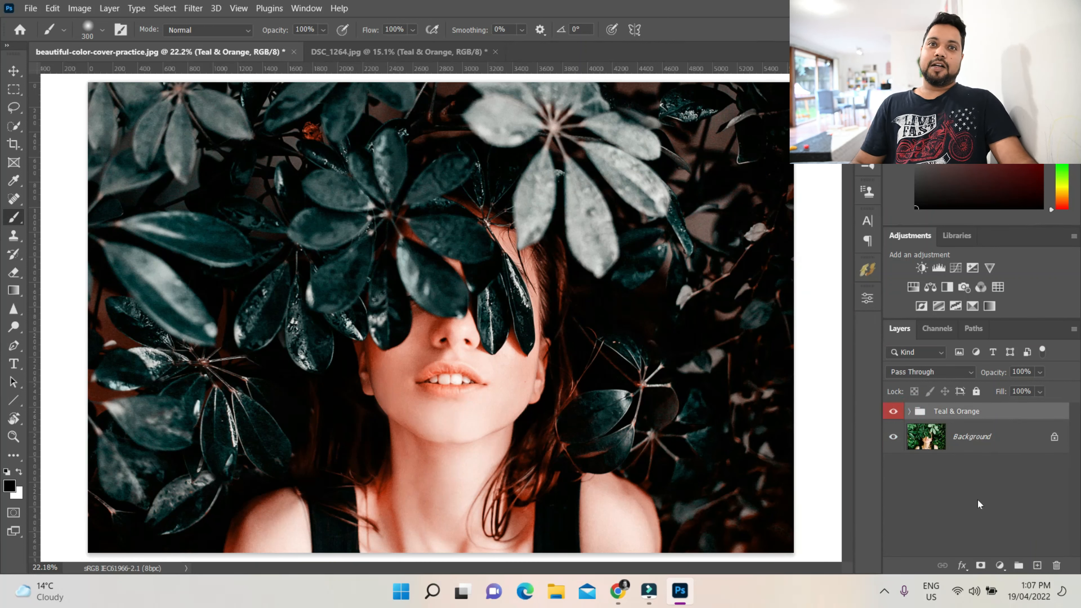